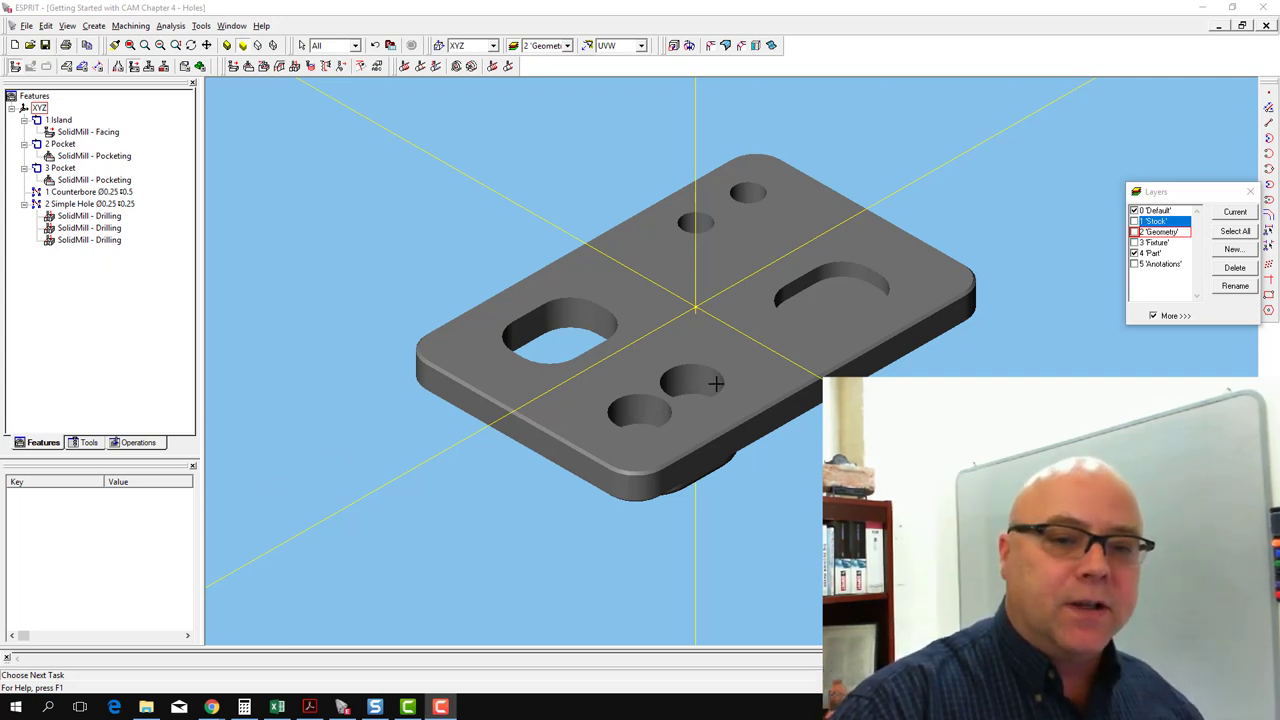
pyautogui.click(90, 192)
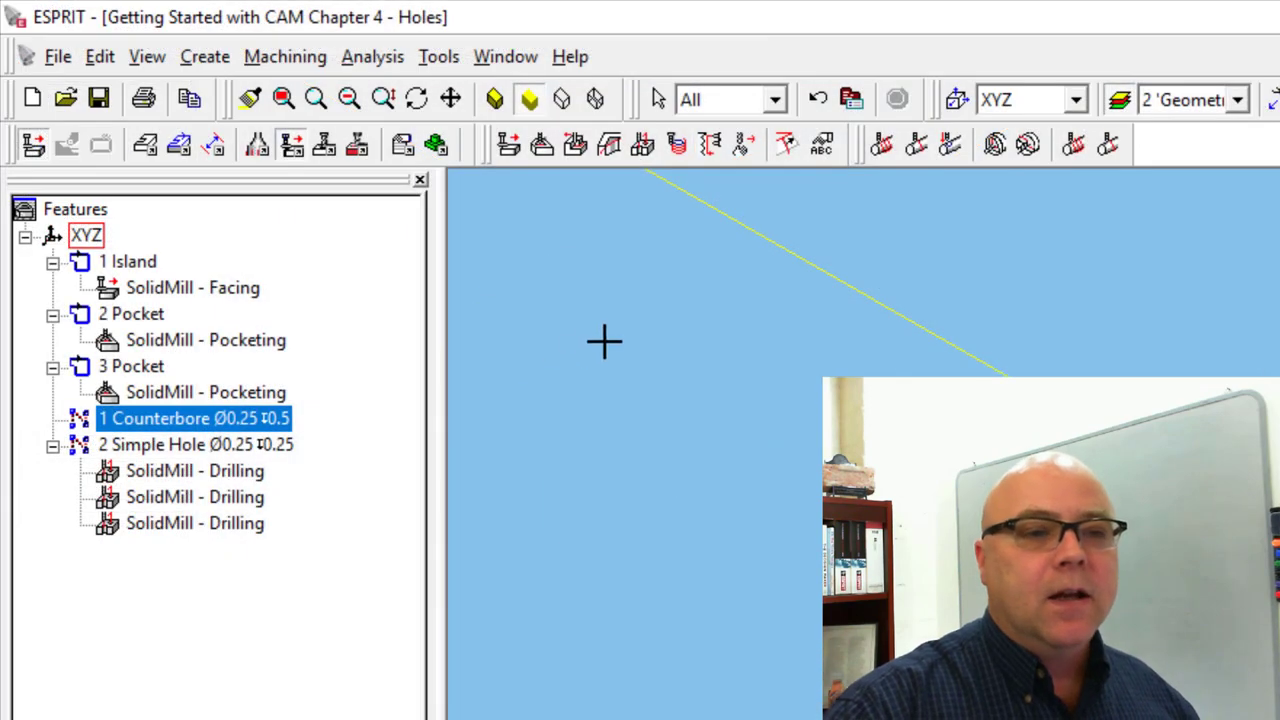
pyautogui.click(604, 342)
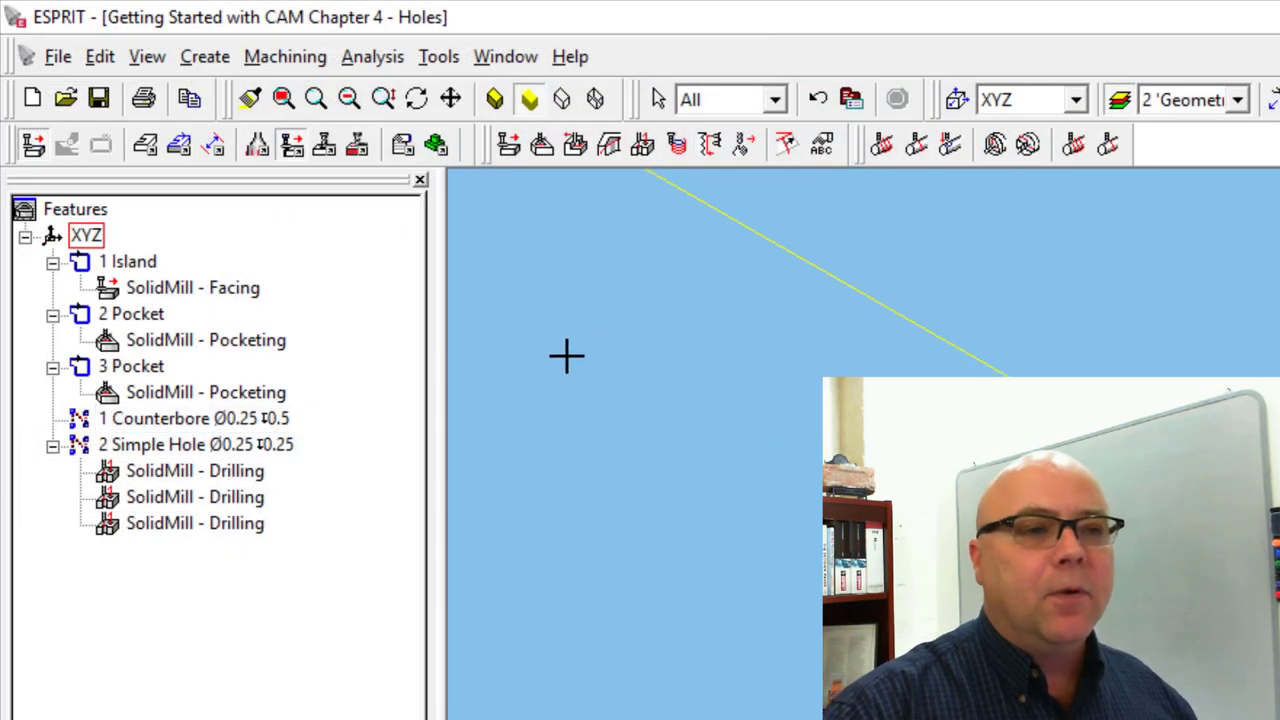
pyautogui.click(195, 291)
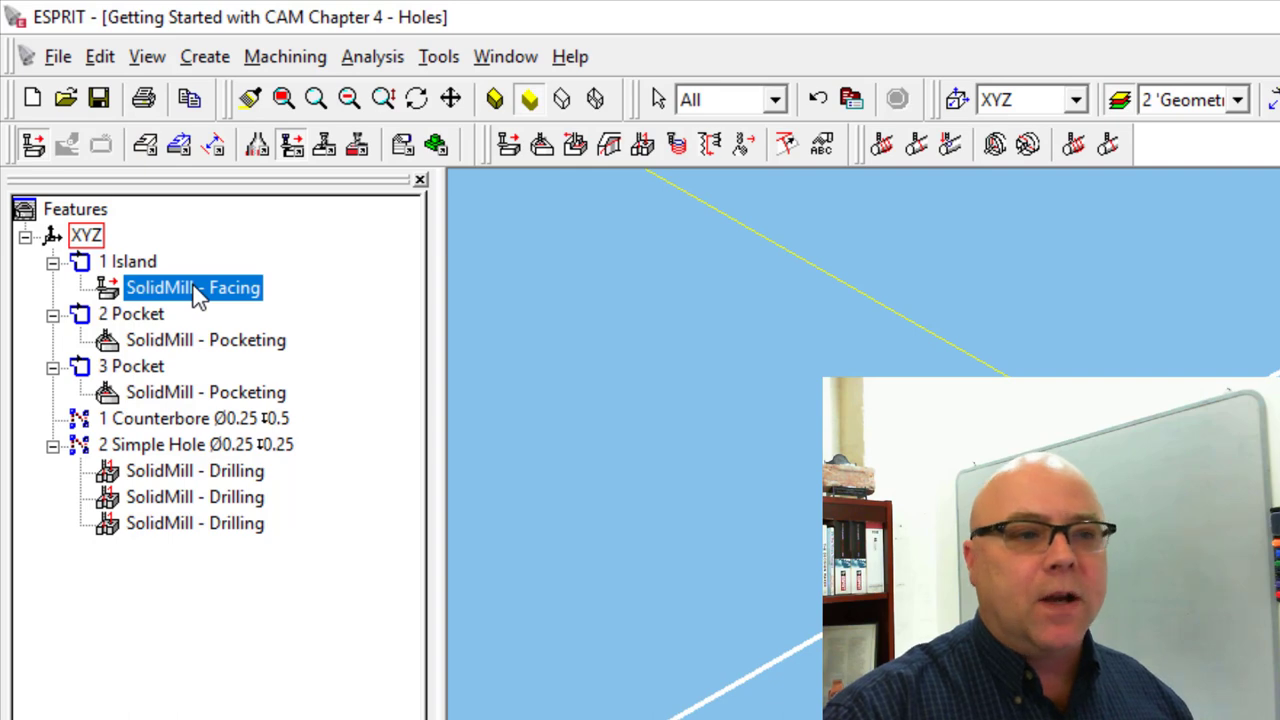
pyautogui.click(207, 341)
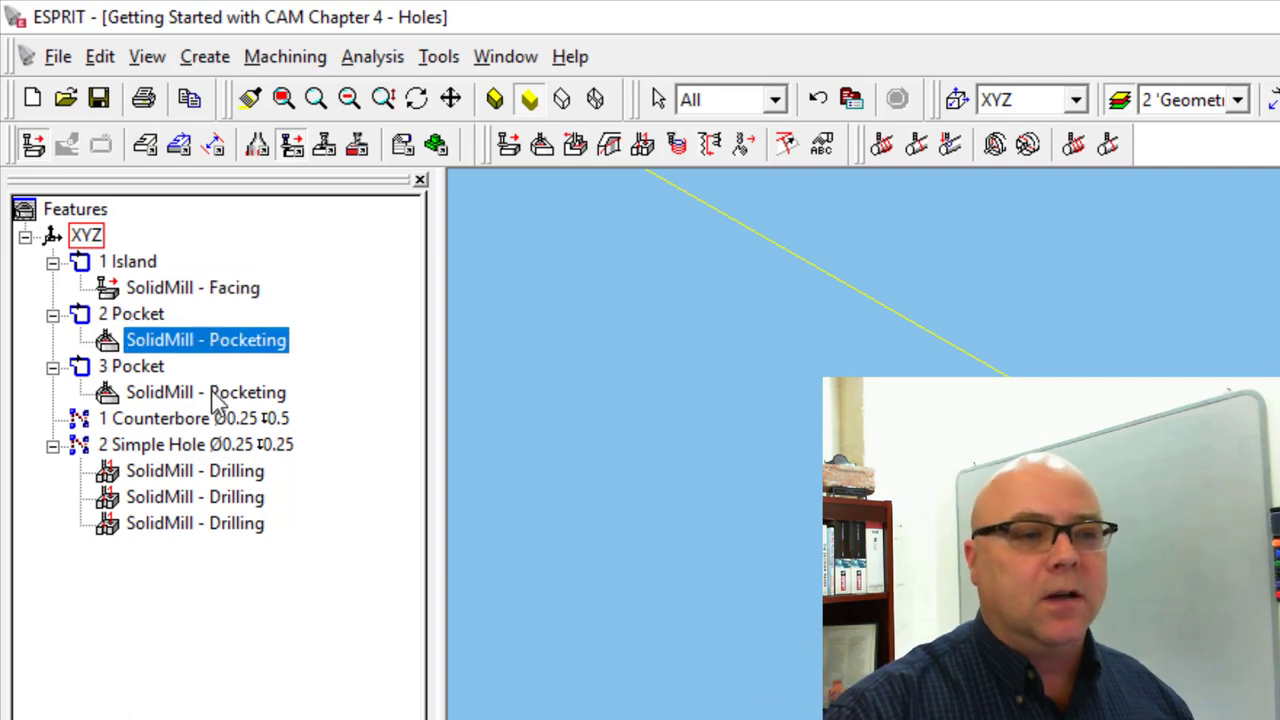
pyautogui.click(215, 396)
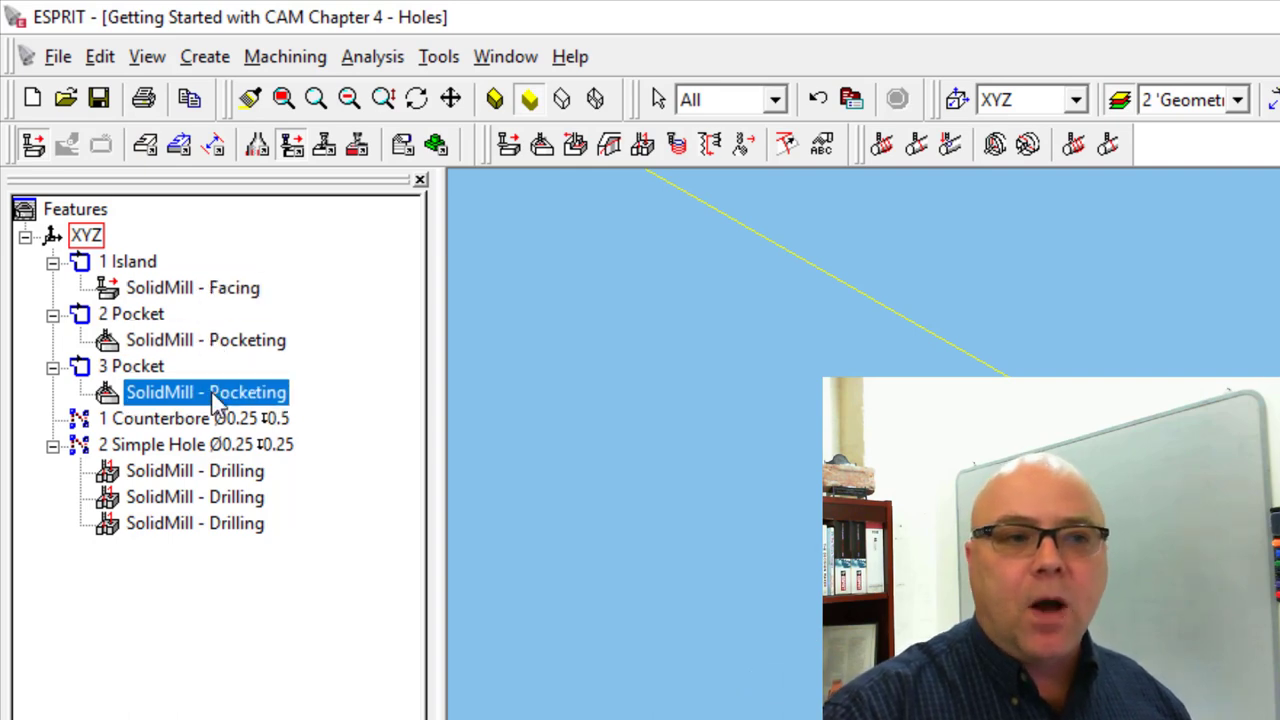
# - Rename the pocketing operation under the 2 Pocket feature as Through Pocket
pyautogui.rightClick(198, 341)
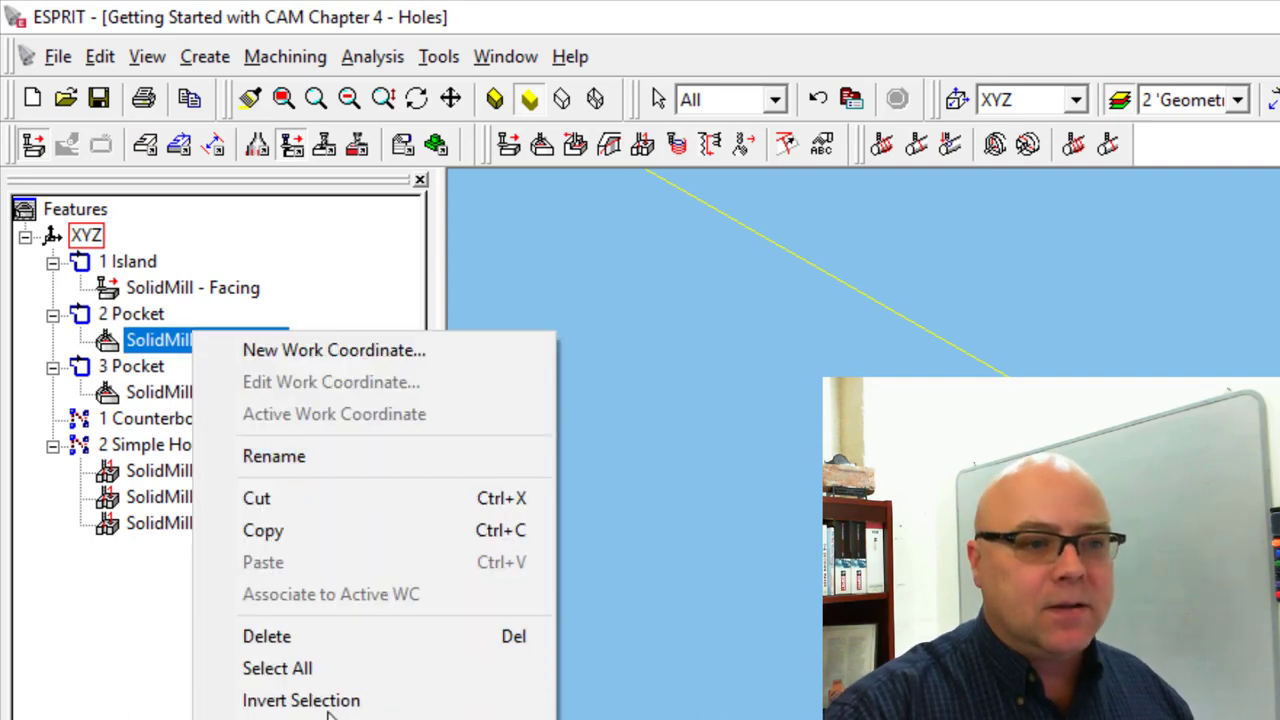
pyautogui.click(280, 460)
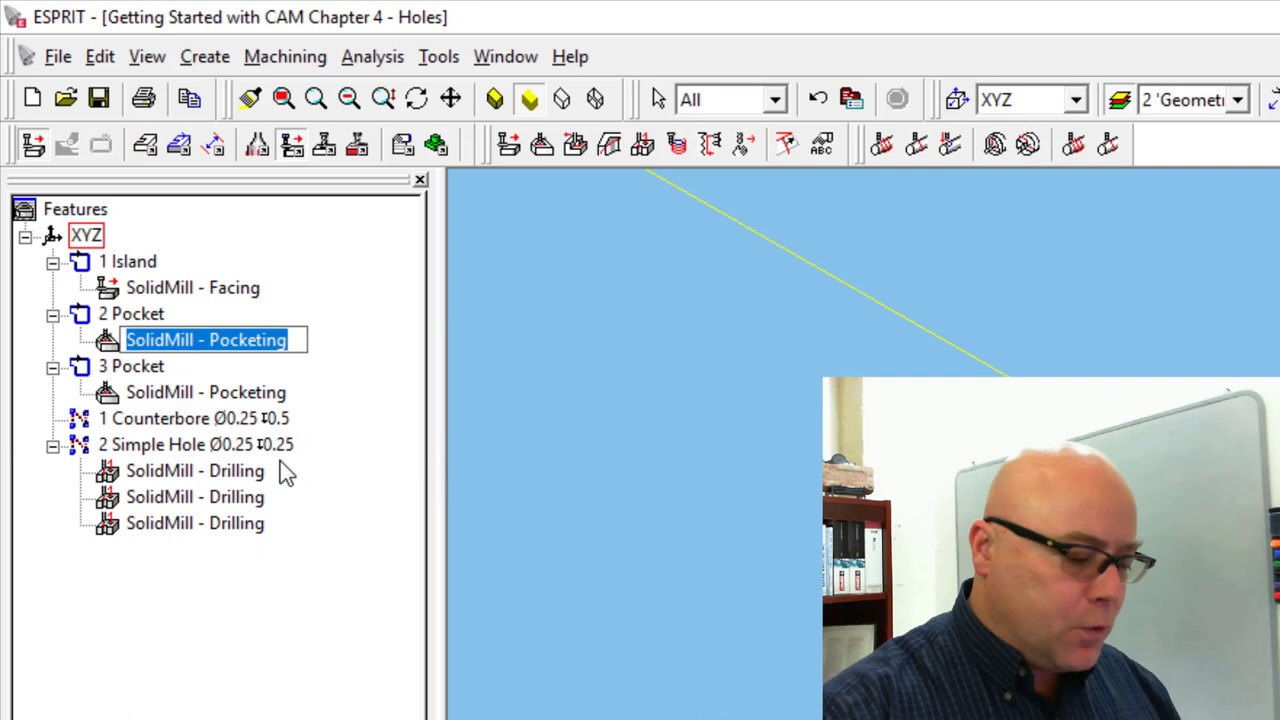
pyautogui.write('Thr')
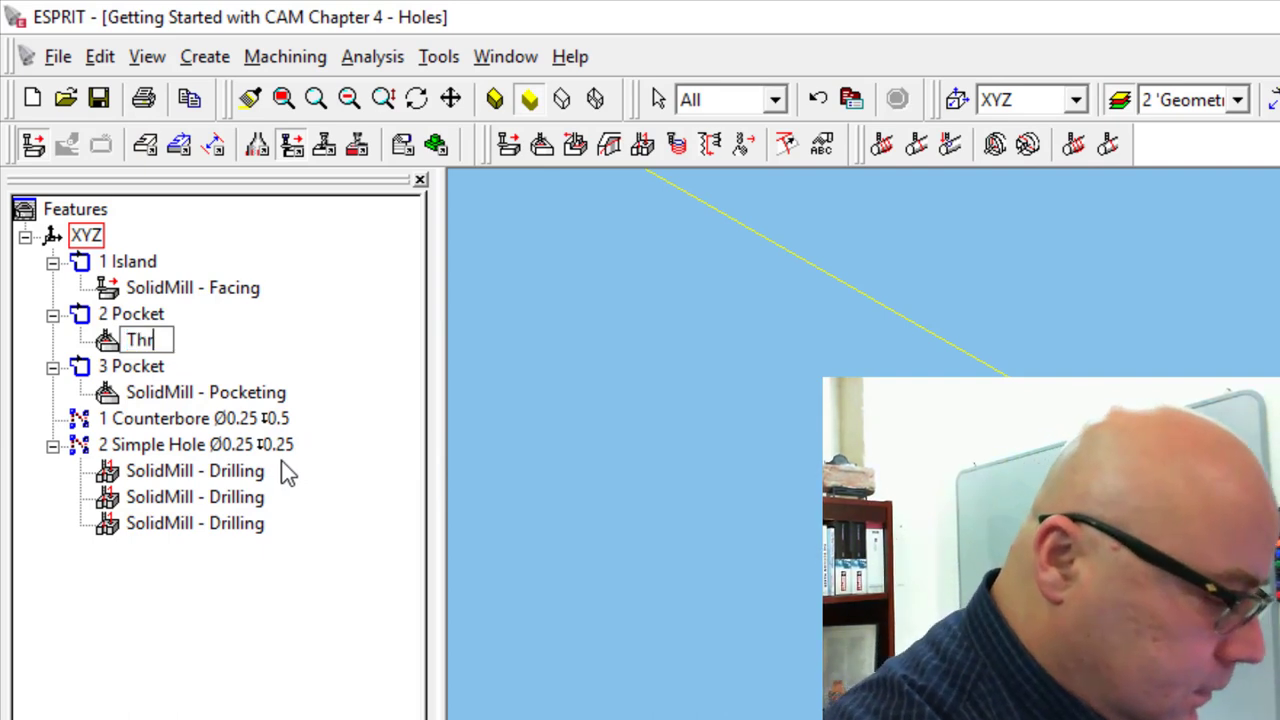
pyautogui.write('ough Poc')
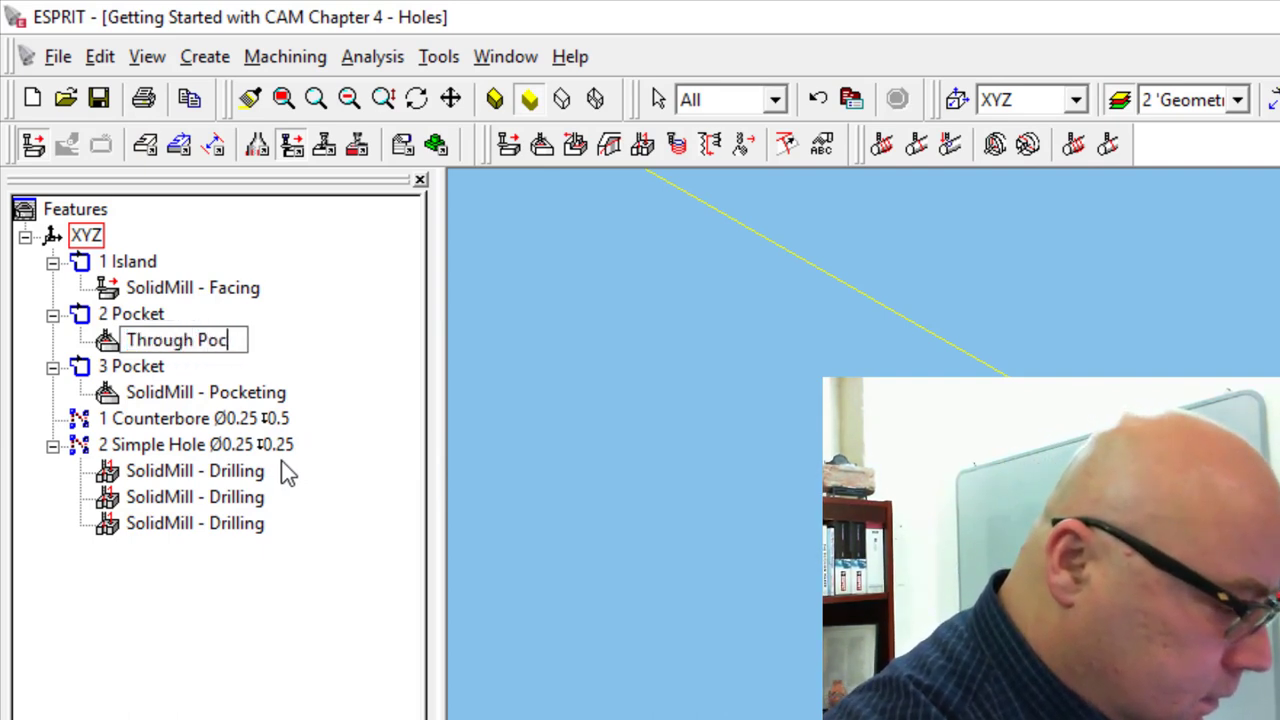
pyautogui.write('ket')
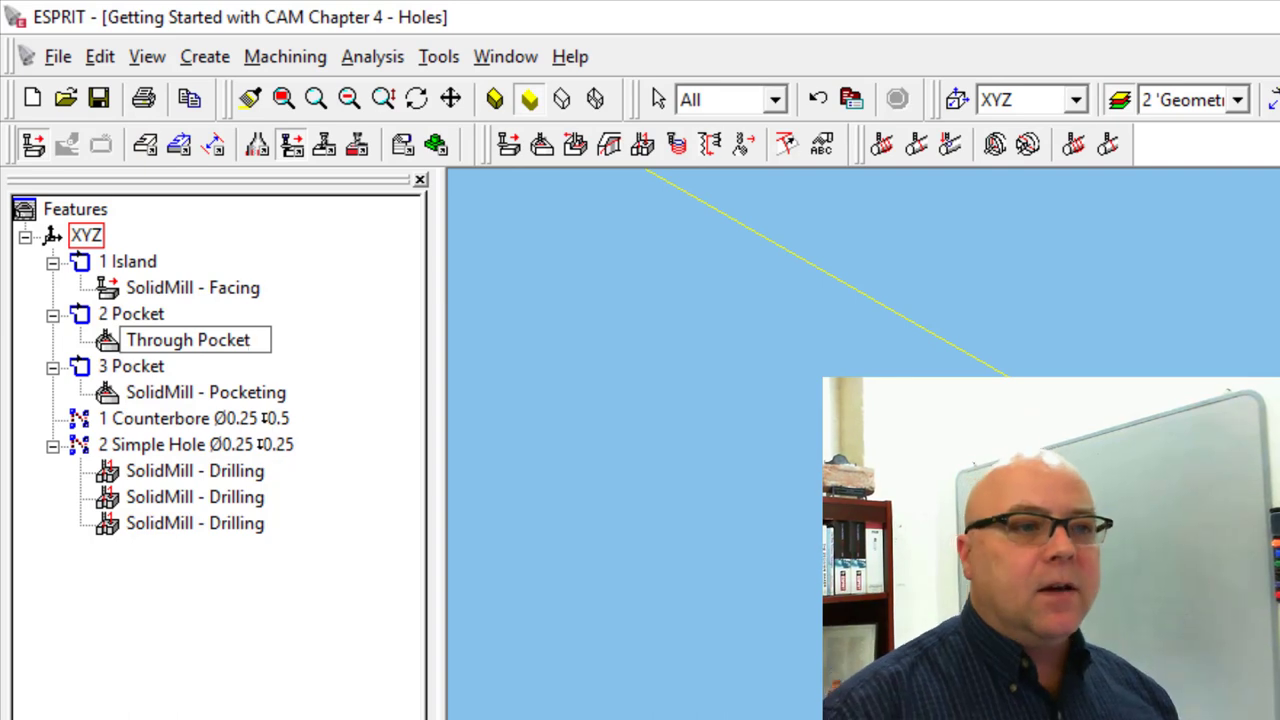
pyautogui.press('Return')
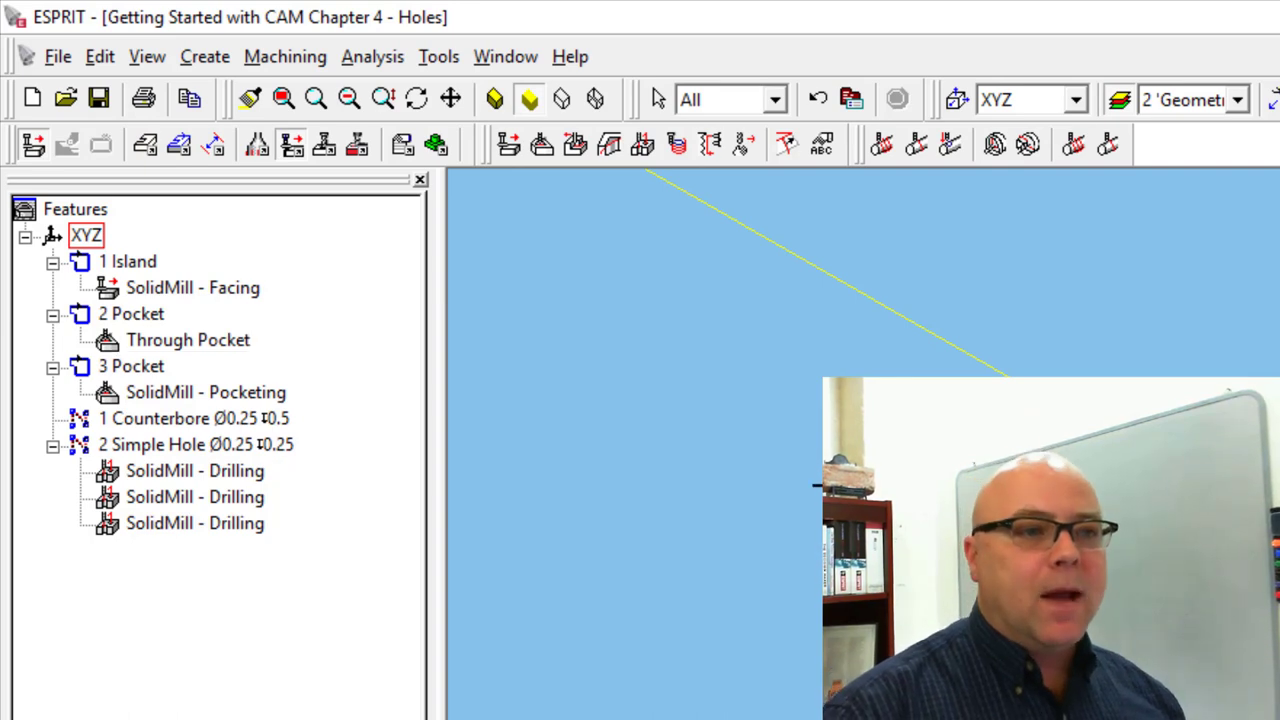
# - Rename the pocketing operation under the 3 Pocket feature as Pocket
pyautogui.click(226, 352)
pyautogui.click(190, 396)
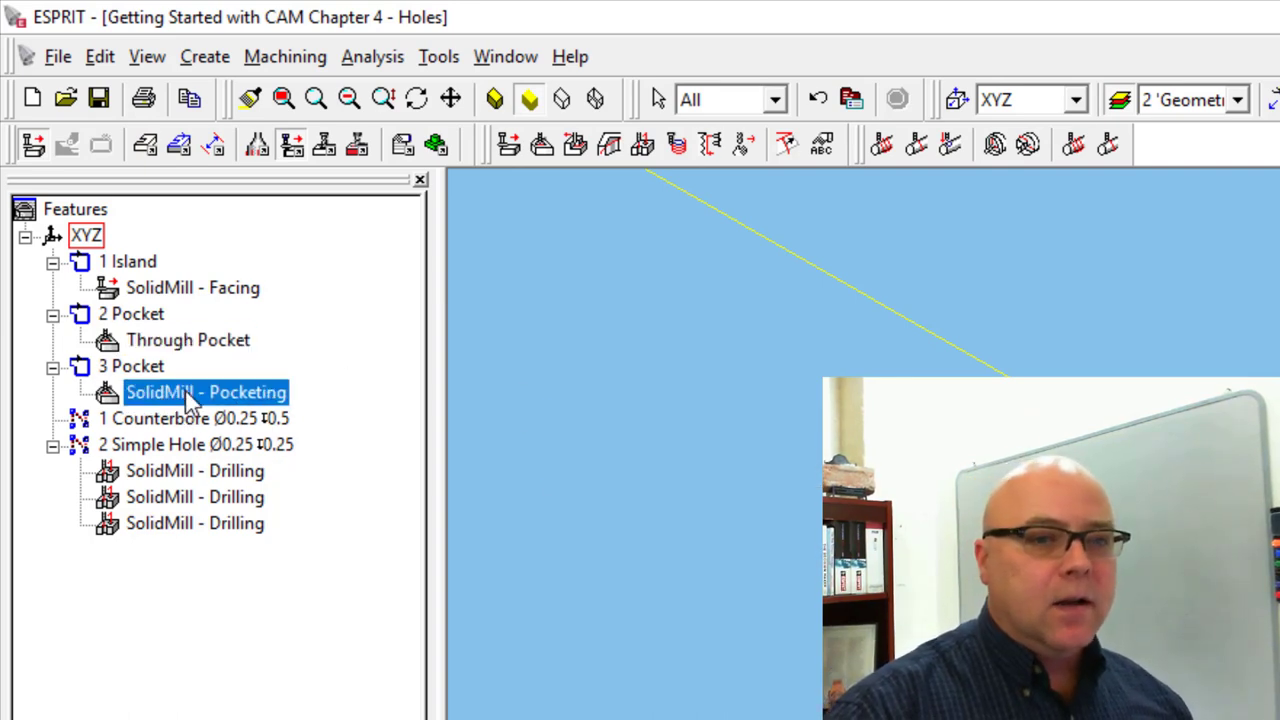
pyautogui.rightClick(217, 396)
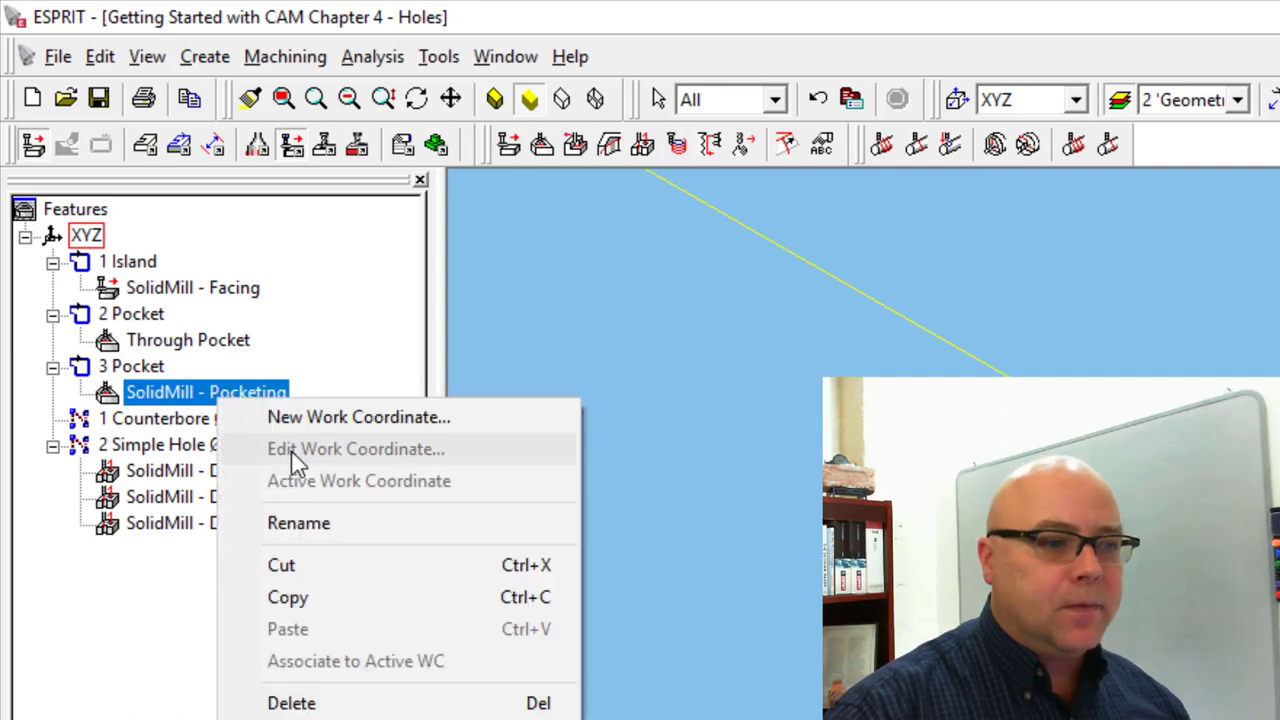
pyautogui.click(299, 523)
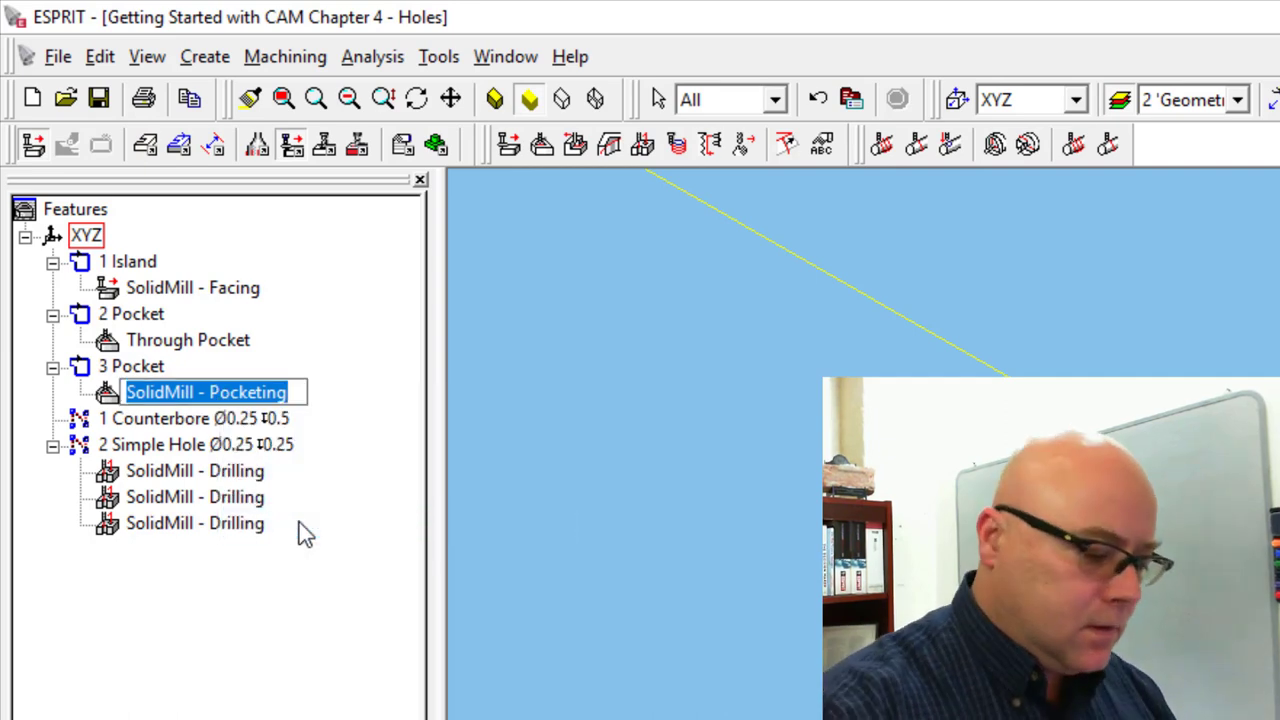
pyautogui.write('Pock')
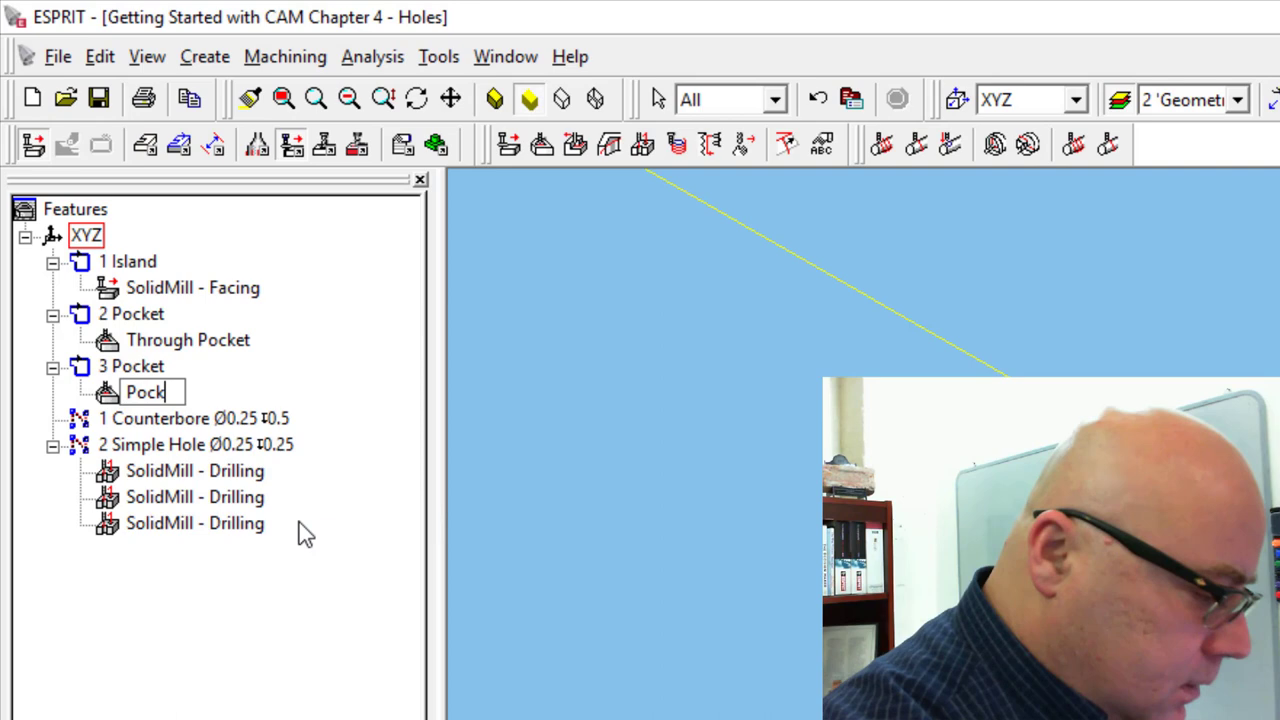
pyautogui.write('et')
pyautogui.click(732, 367)
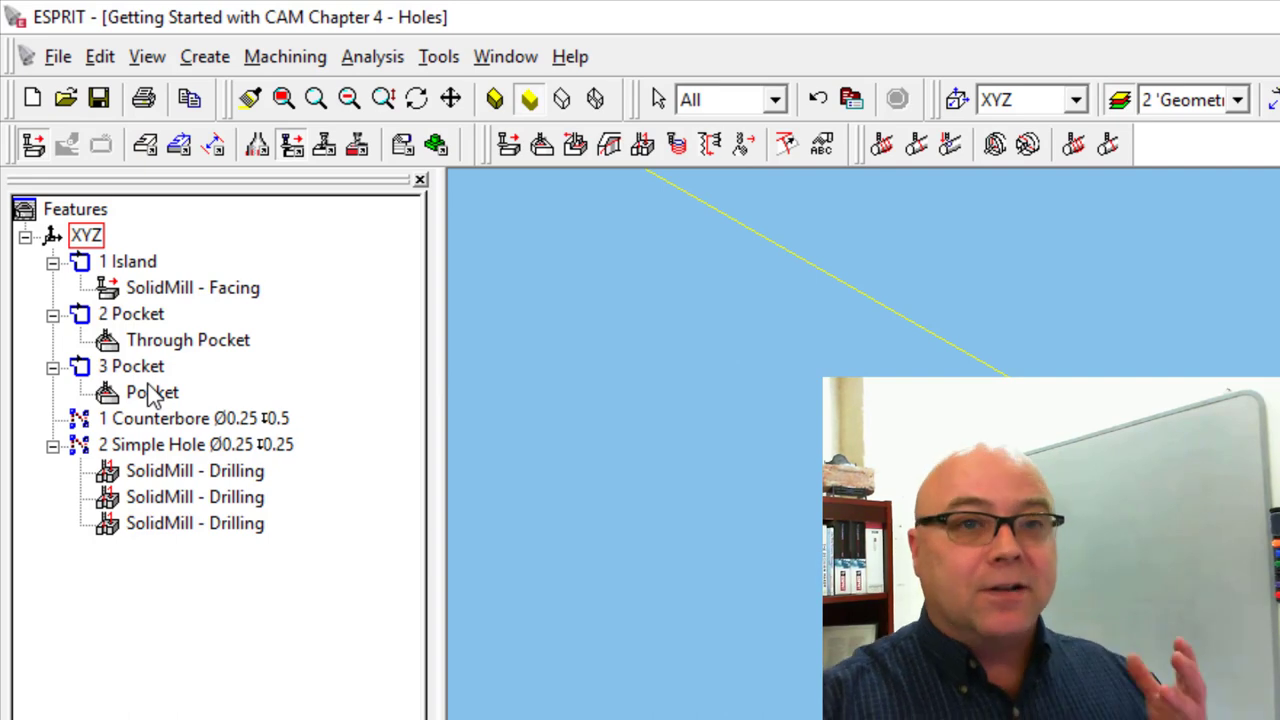
# - Rename the first drilling operation under the Simple Hole feature as Spot
pyautogui.click(157, 472)
pyautogui.rightClick(157, 484)
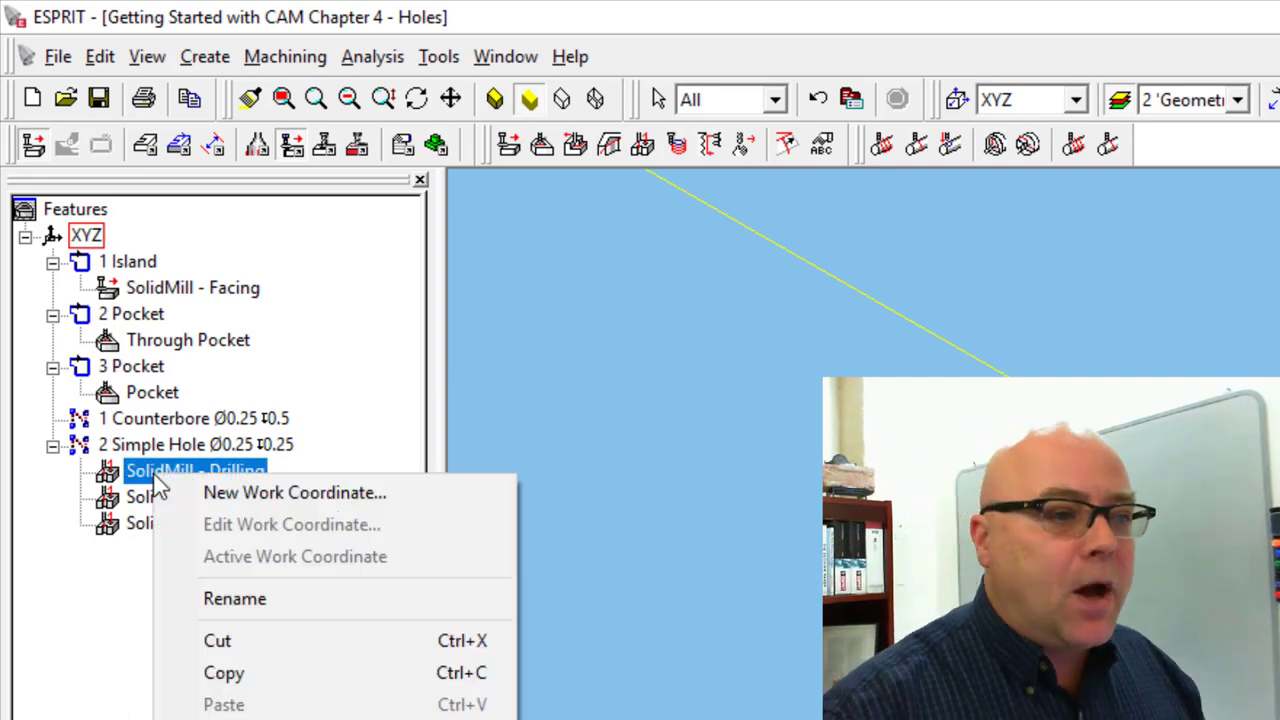
pyautogui.click(283, 588)
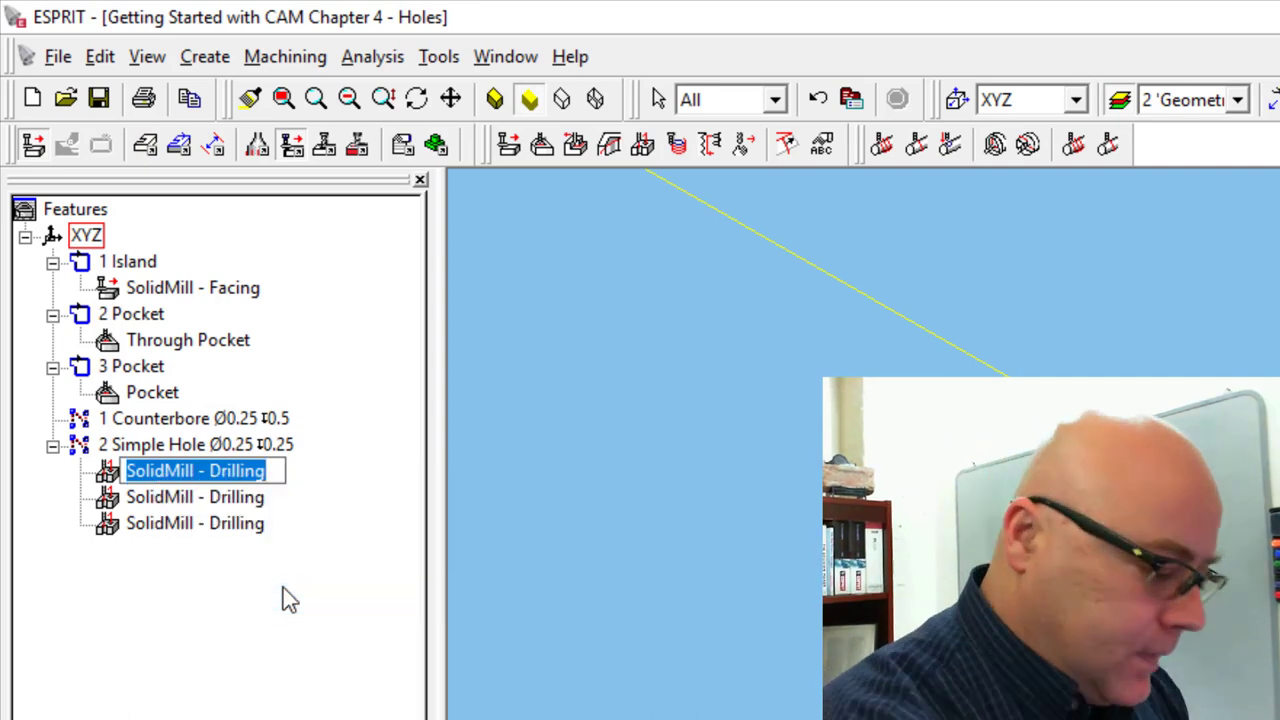
pyautogui.write('Spot')
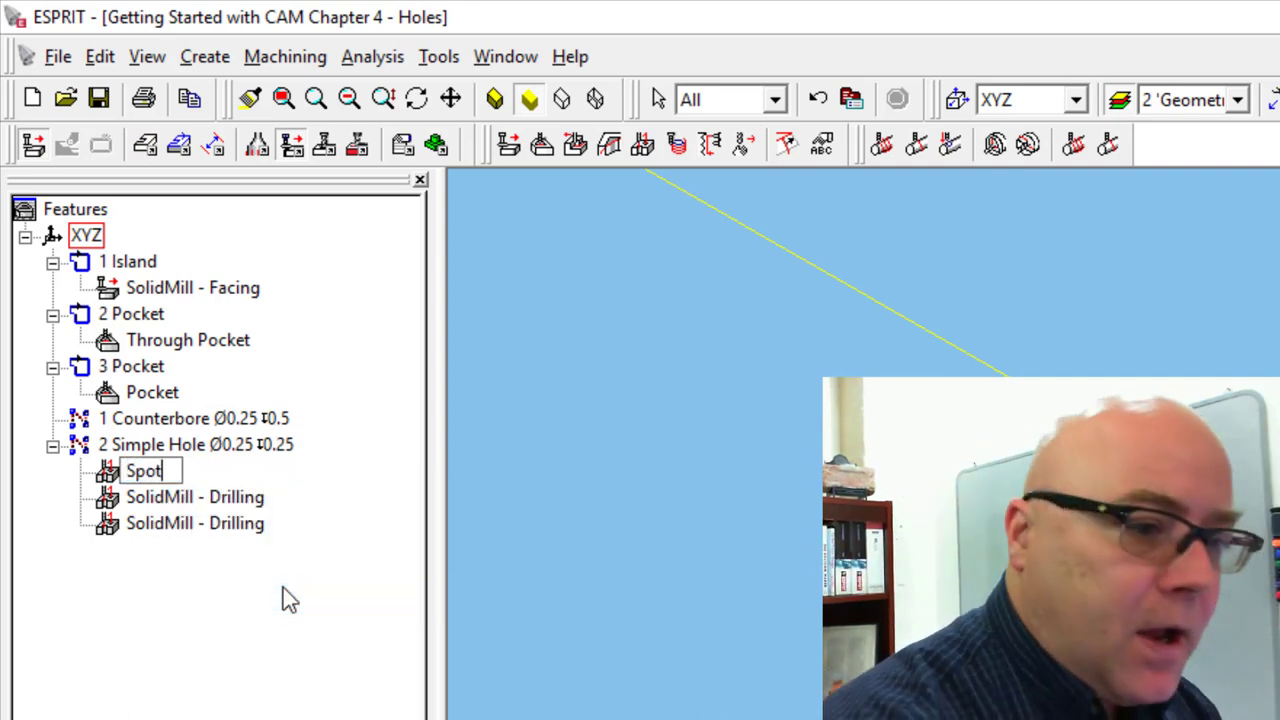
# - Rename the second drilling operation under the Simple Hole feature as Peck
pyautogui.click(201, 498)
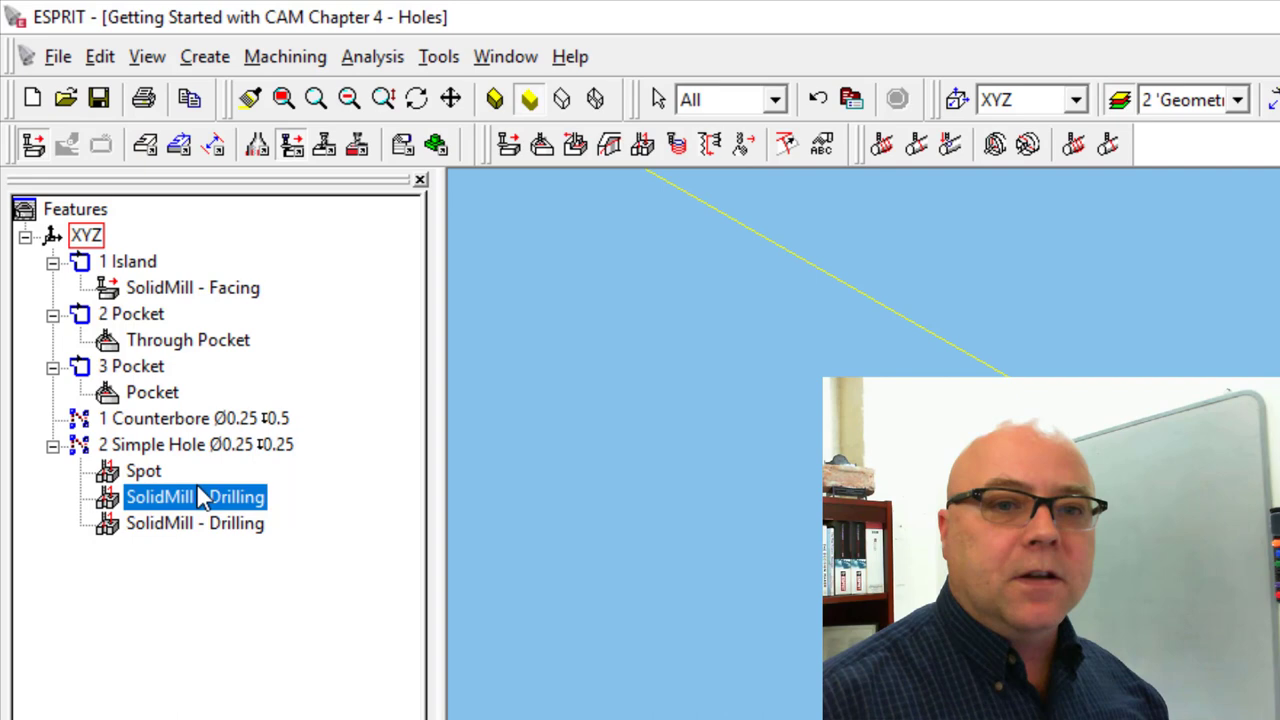
pyautogui.rightClick(201, 497)
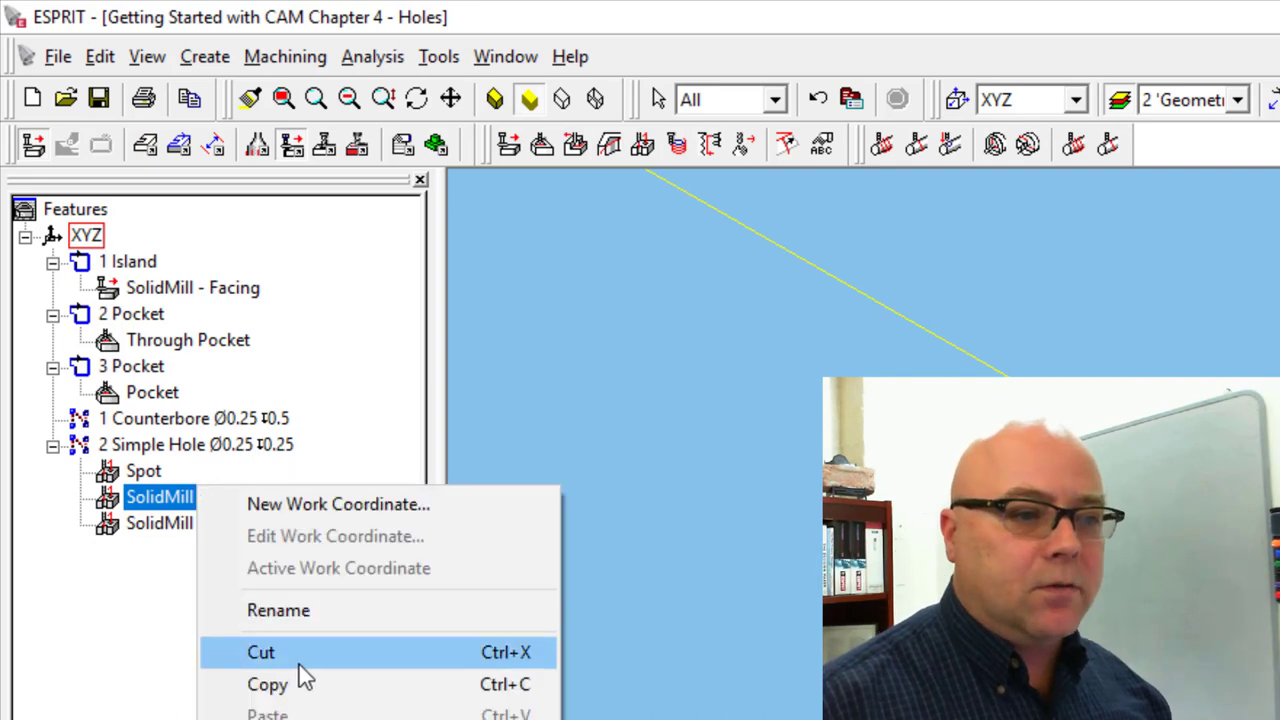
pyautogui.click(293, 608)
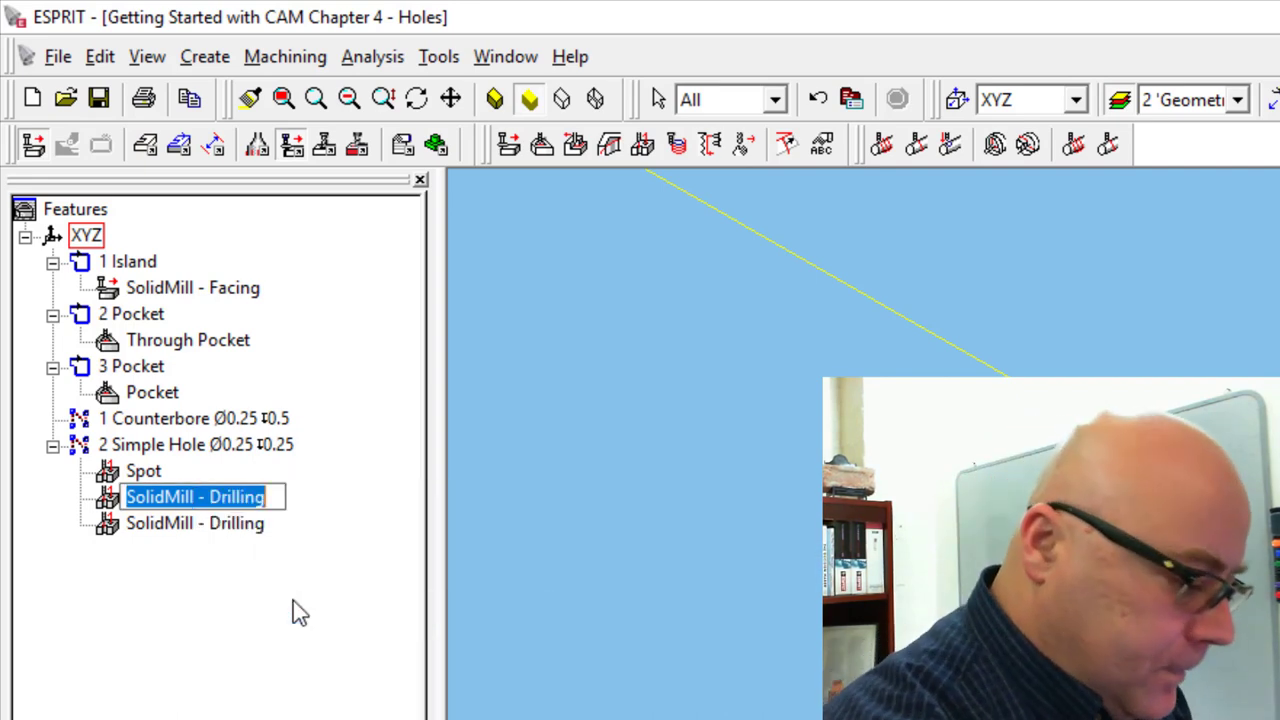
pyautogui.write('Peck')
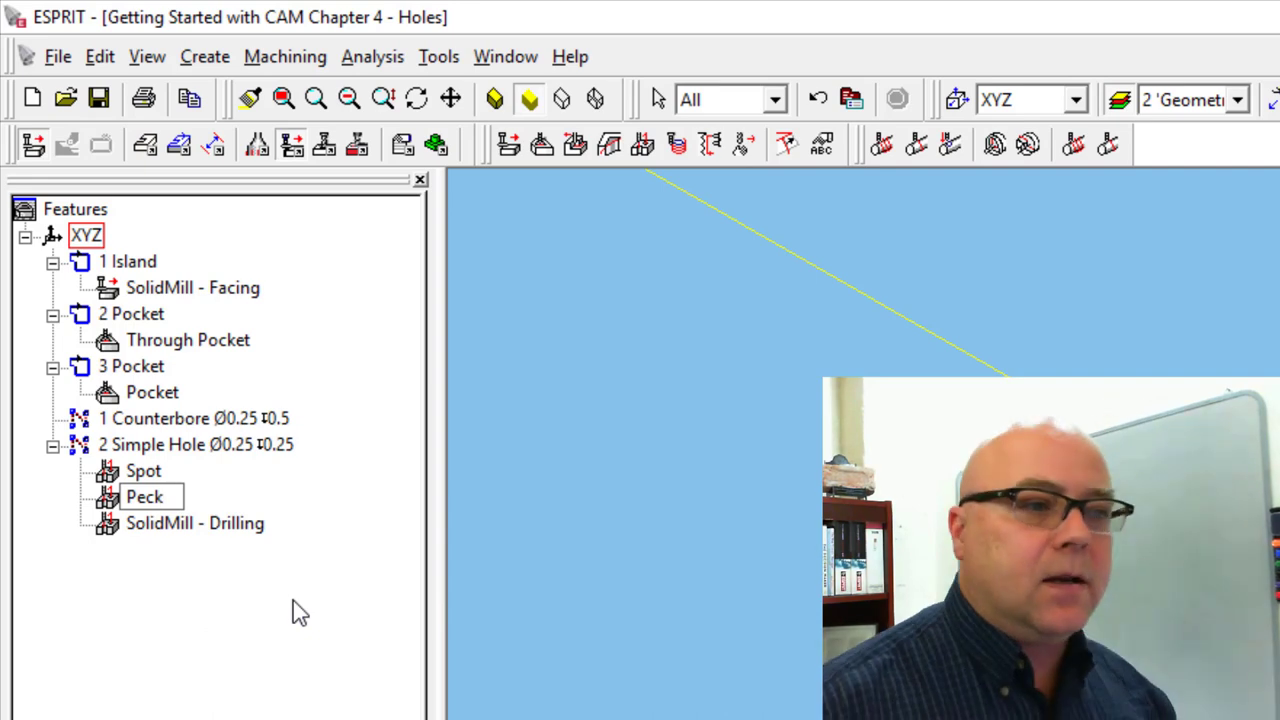
# - Rename the third drilling operation under the Simple Hole feature as Tap
pyautogui.click(227, 530)
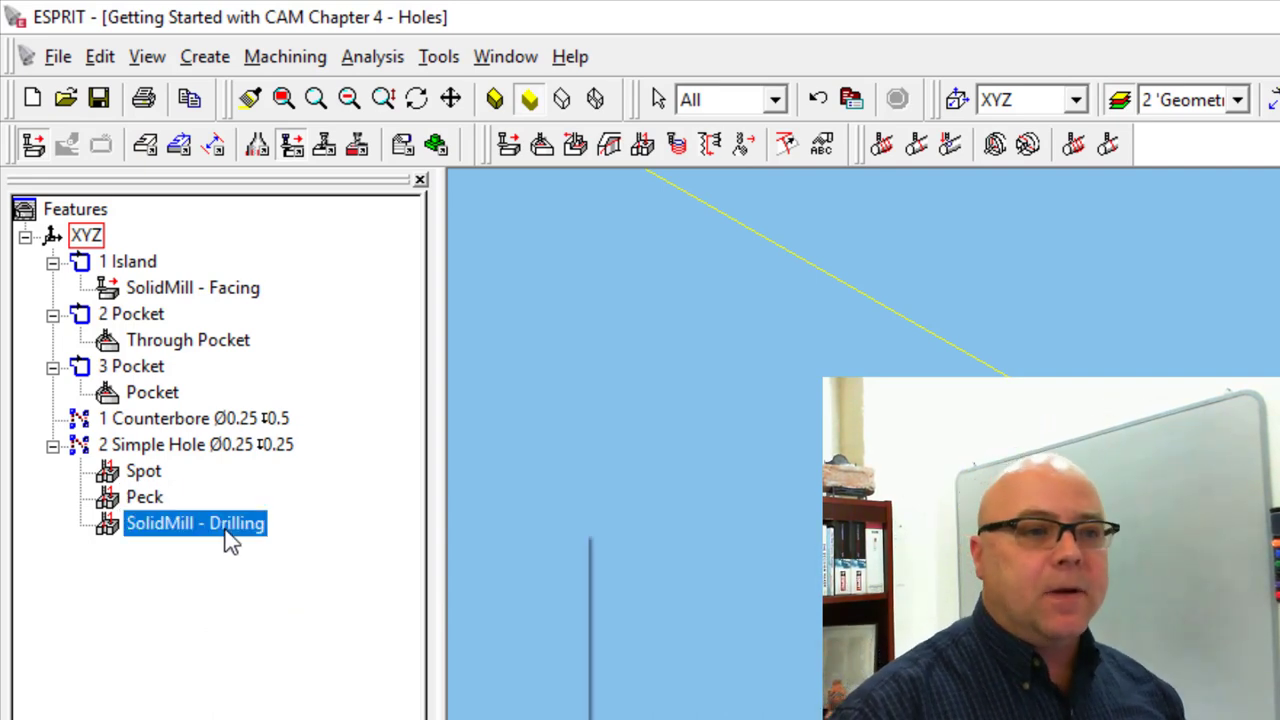
pyautogui.rightClick(226, 528)
pyautogui.click(299, 656)
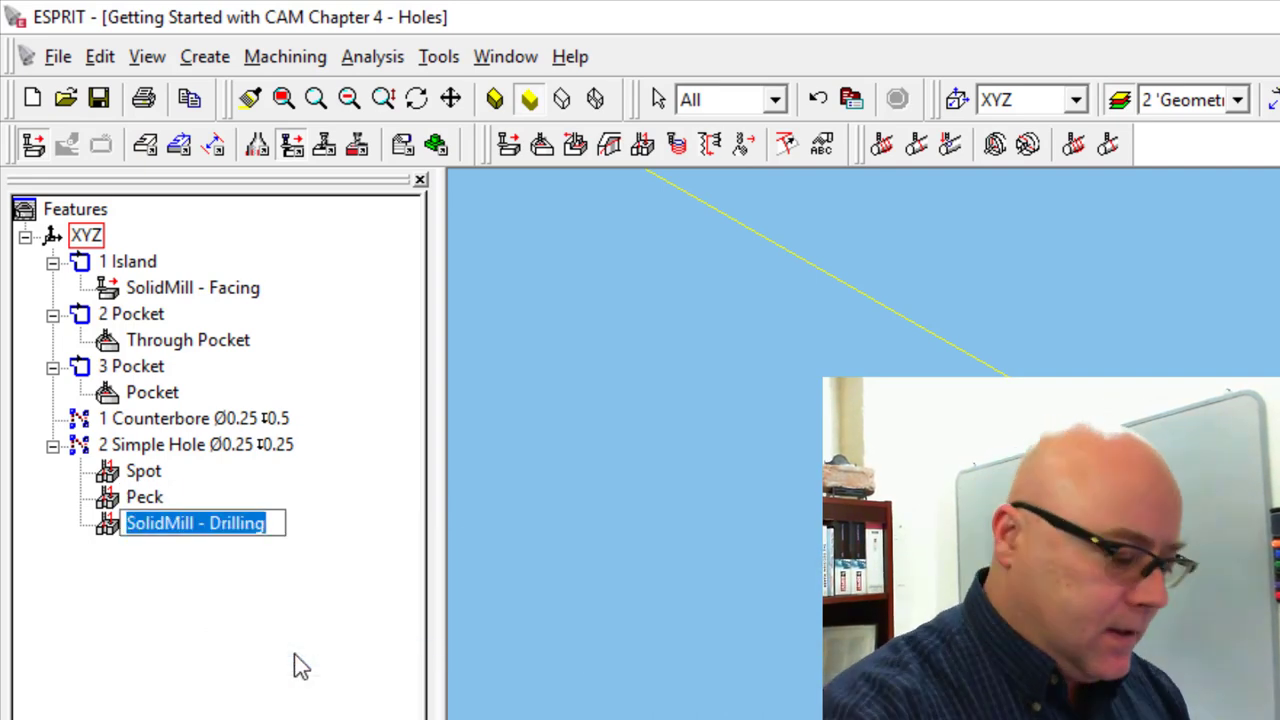
pyautogui.write('Tap')
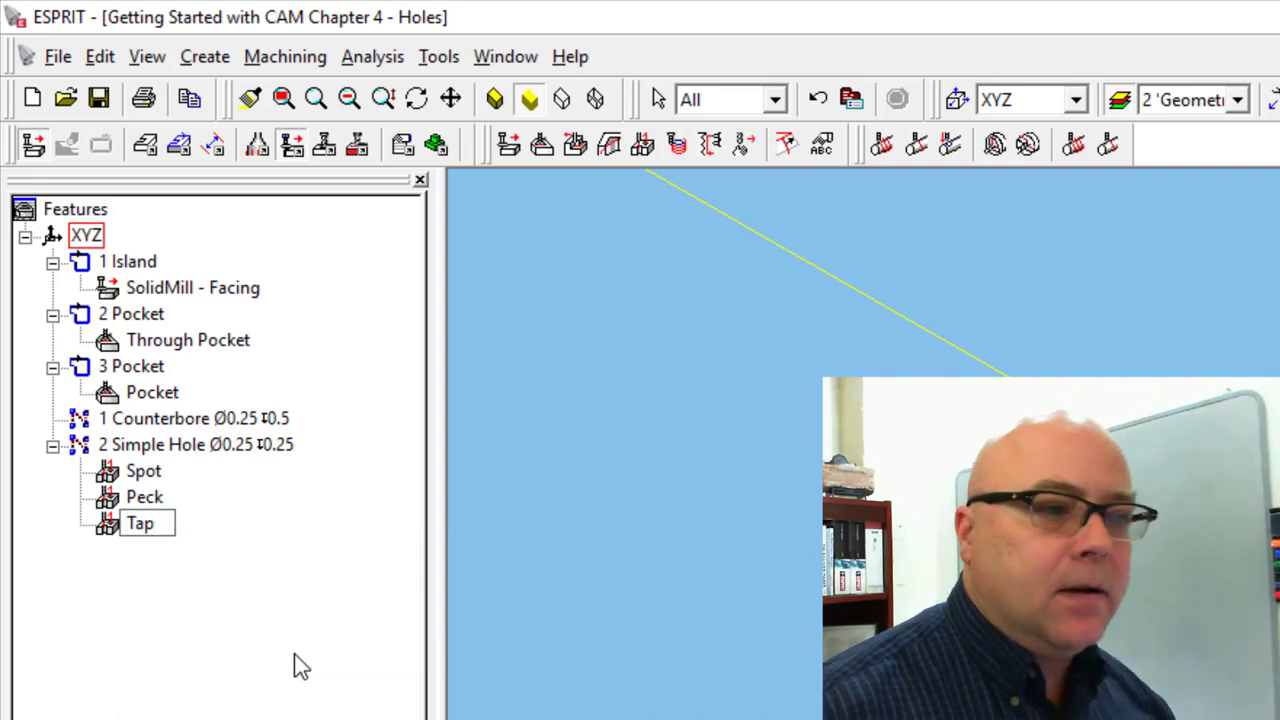
pyautogui.click(543, 606)
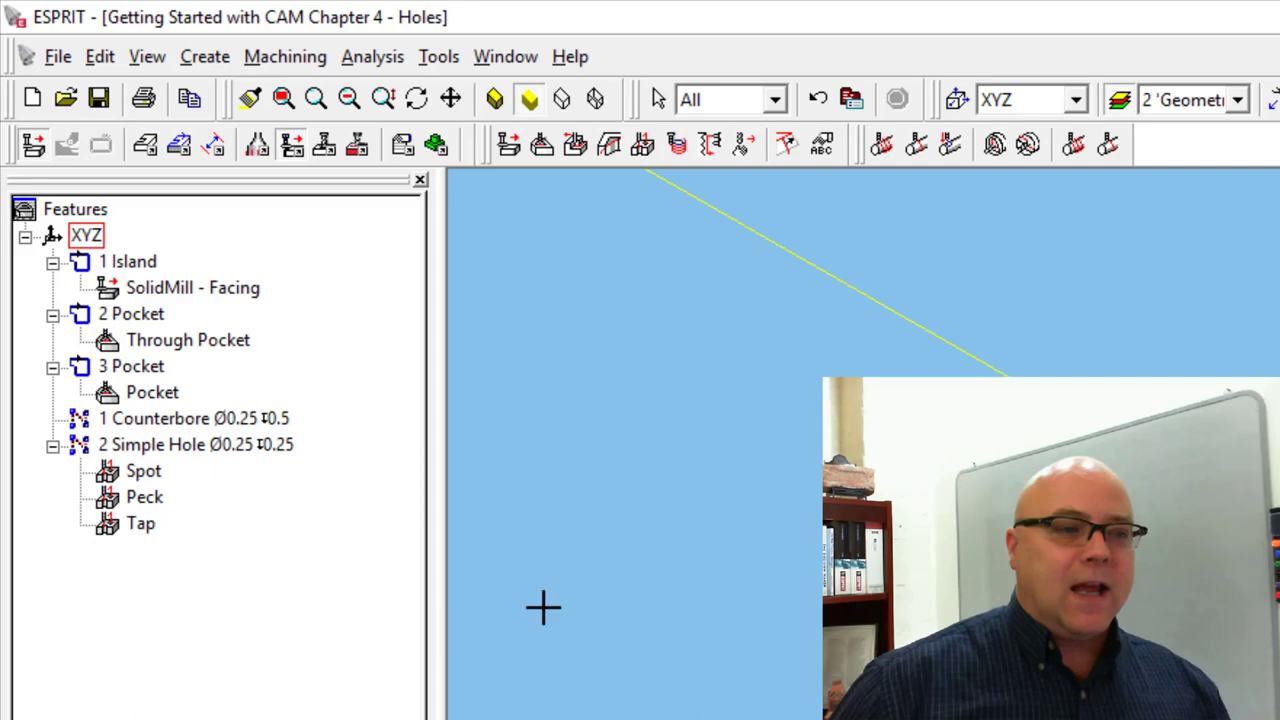
# - Open the Spot operation's parameters, expand its Operation Name section to check the name, and close the parameters
pyautogui.click(157, 476)
pyautogui.doubleClick(160, 480)
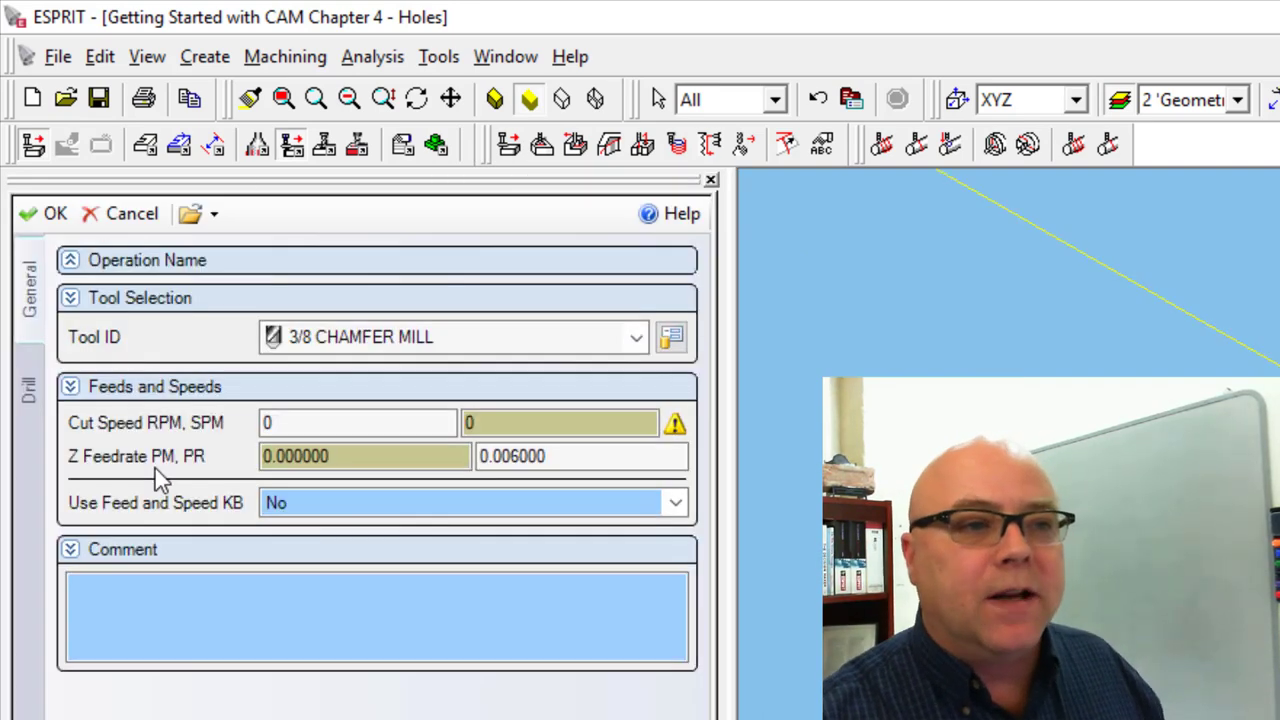
pyautogui.click(68, 261)
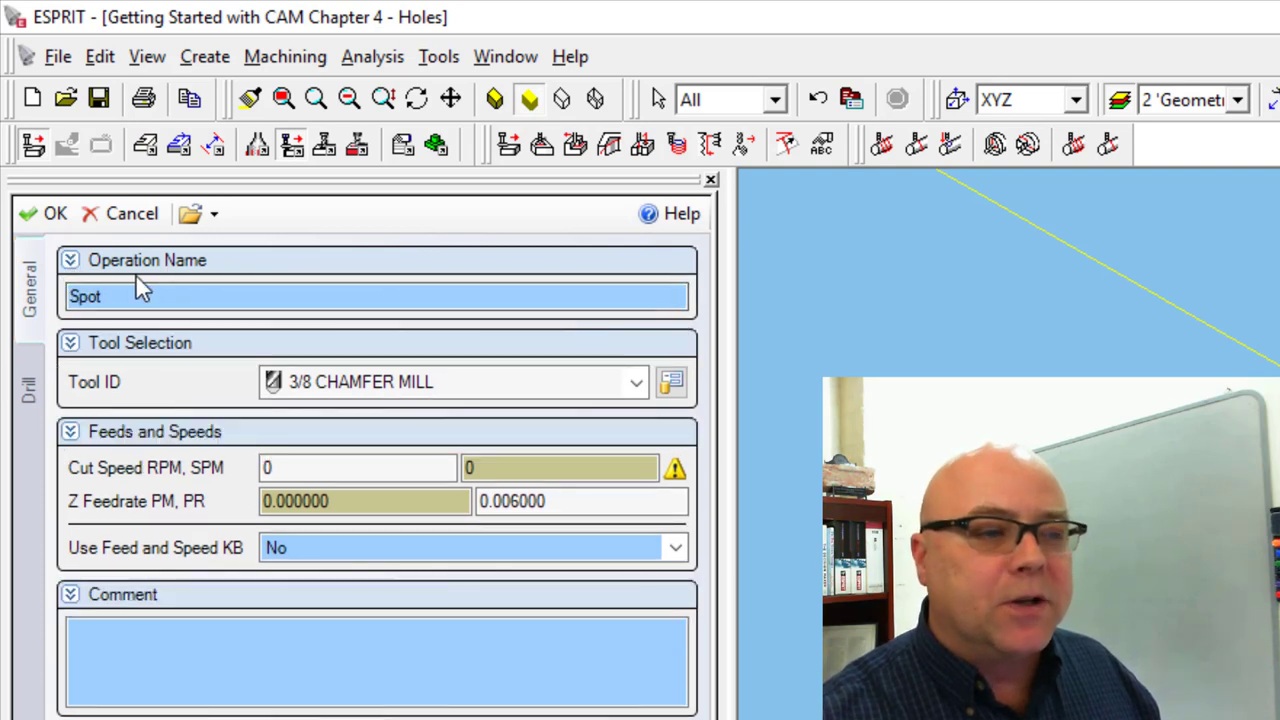
pyautogui.click(38, 215)
pyautogui.click(820, 323)
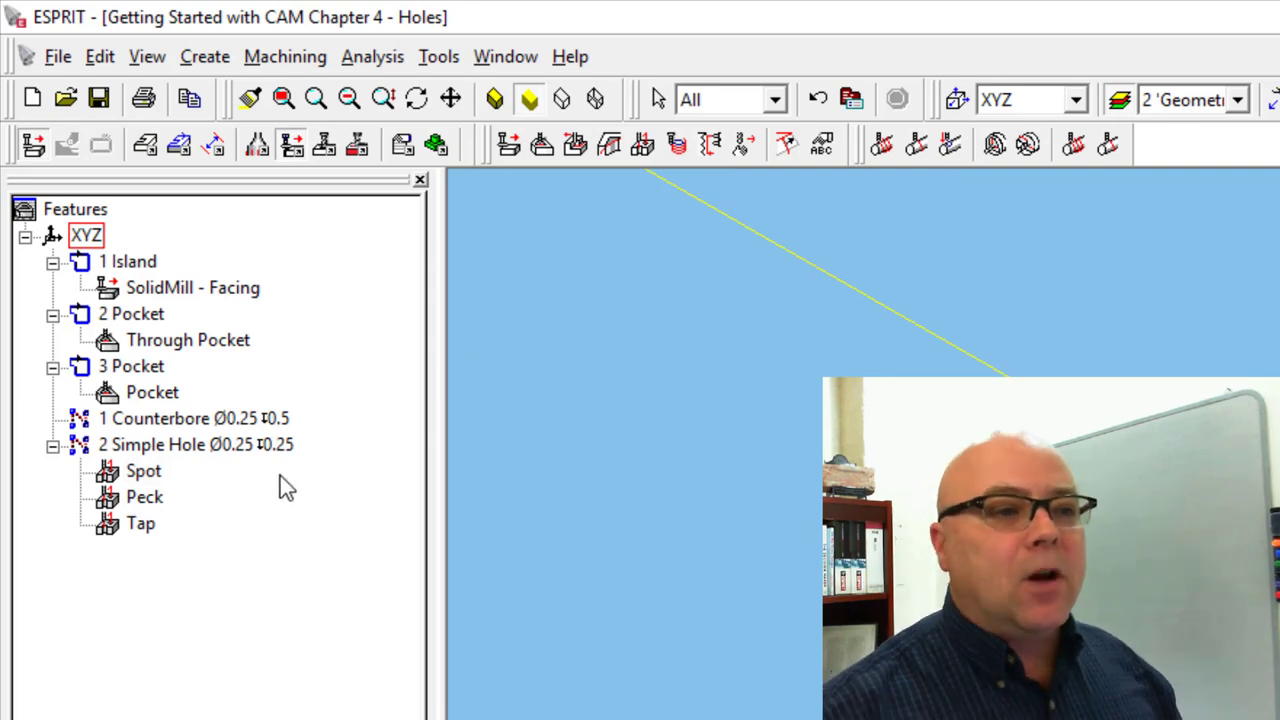
# - Copy the Spot and Peck operations of the Simple Hole feature together
pyautogui.click(279, 428)
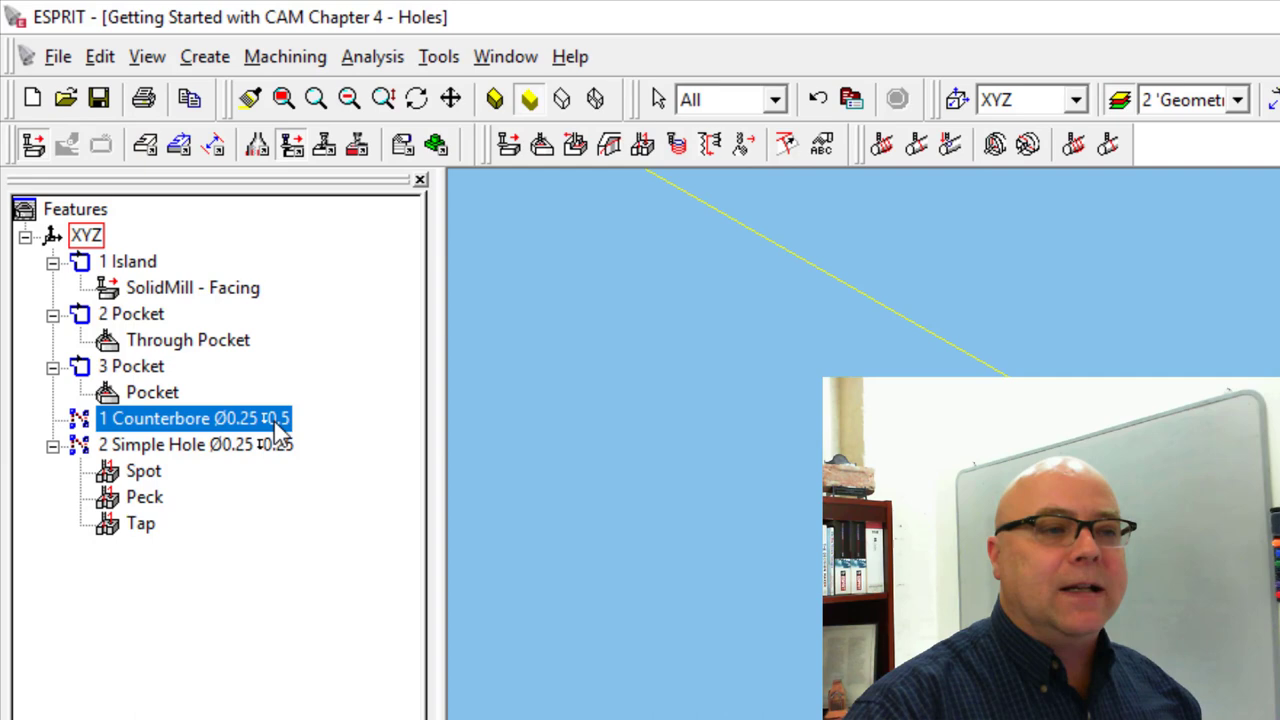
pyautogui.click(146, 474)
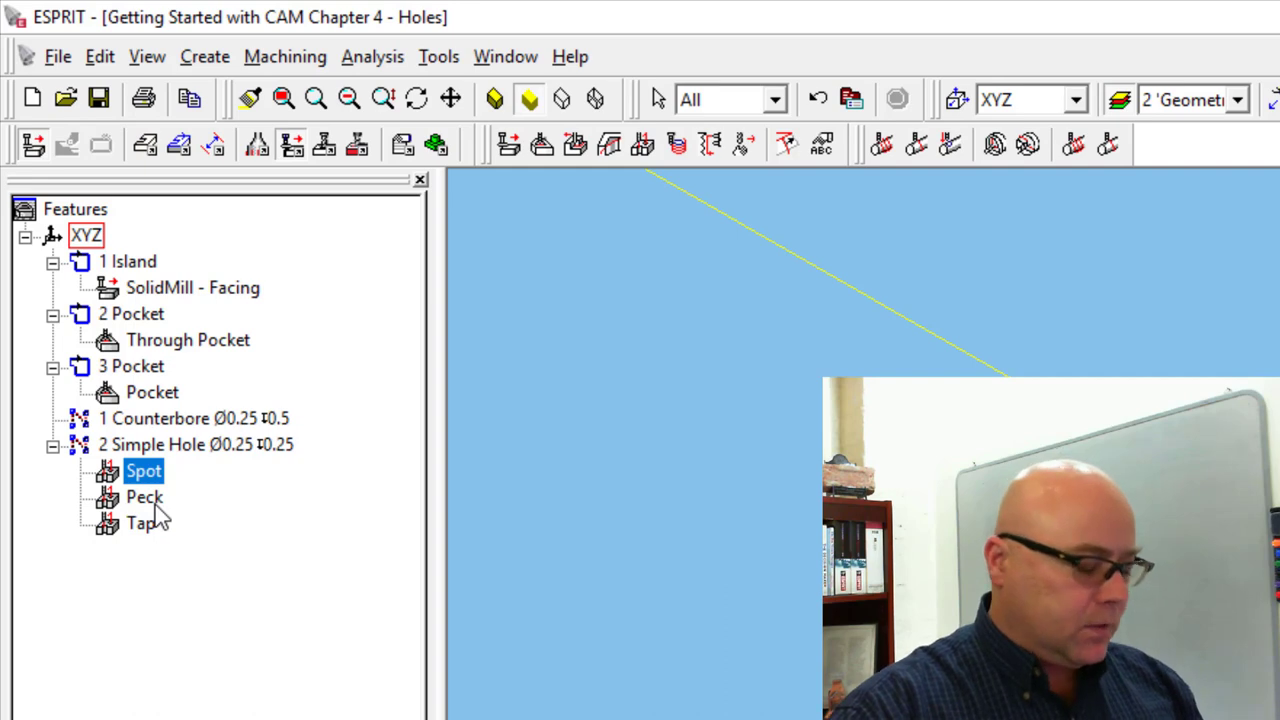
pyautogui.keyDown('ctrl'); pyautogui.click(145, 498); pyautogui.keyUp('ctrl')
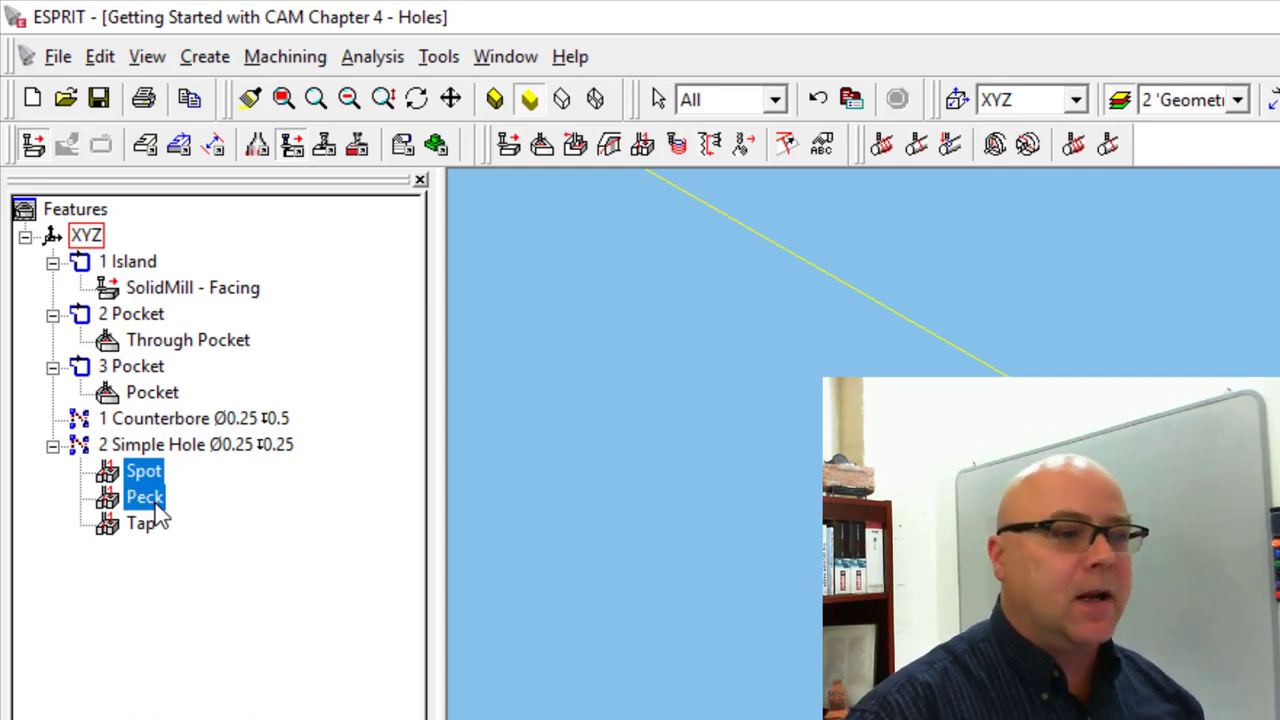
pyautogui.rightClick(149, 491)
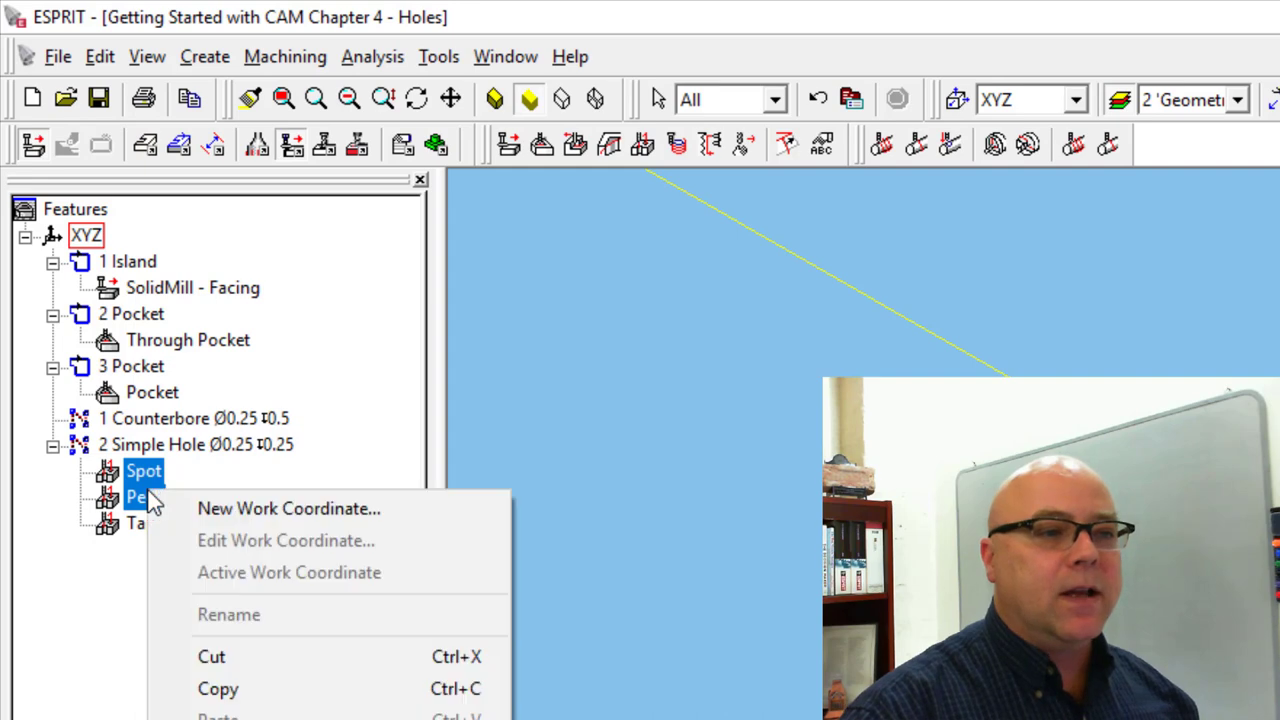
pyautogui.click(249, 689)
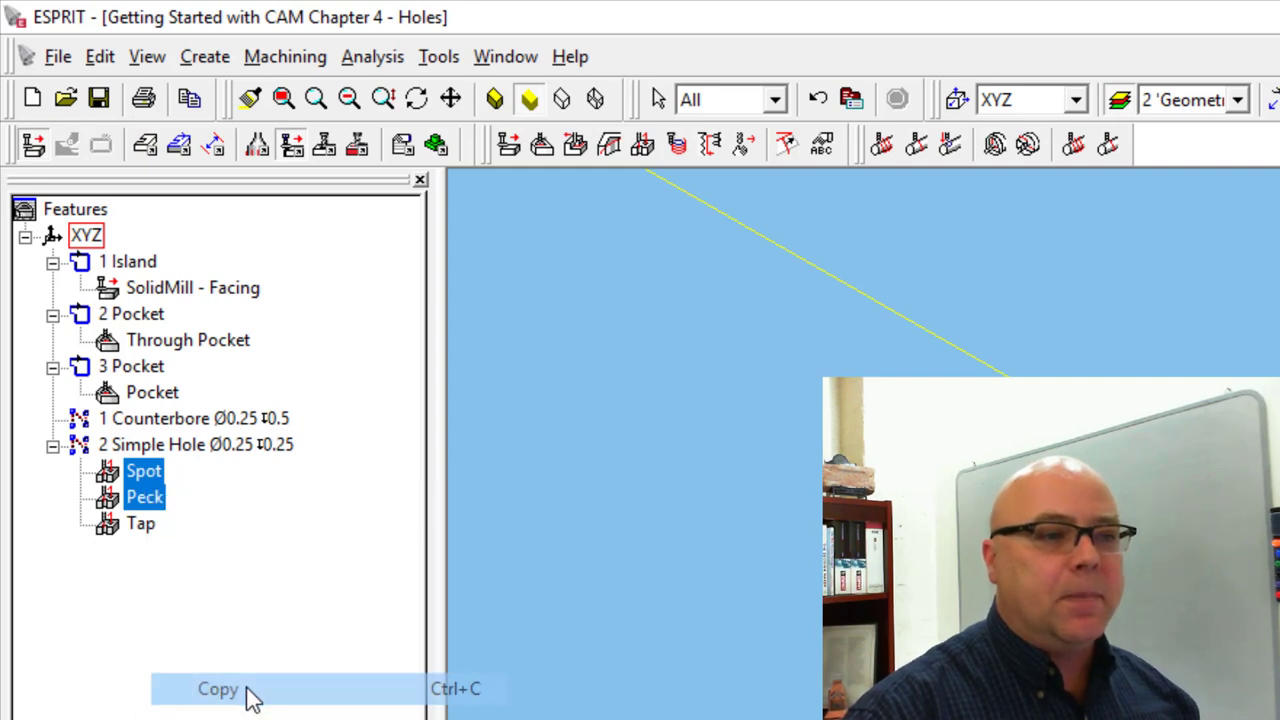
# - Paste the copied Spot and Peck operations onto the Counterbore feature
pyautogui.click(151, 420)
pyautogui.rightClick(151, 420)
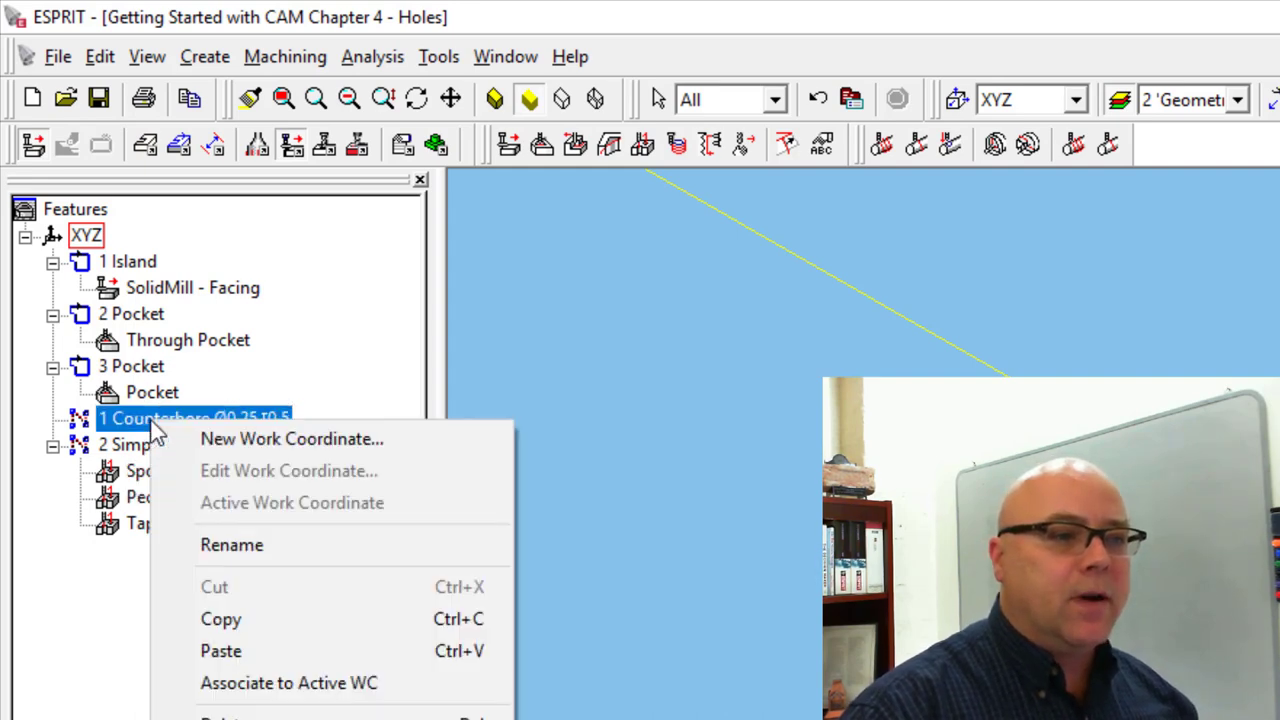
pyautogui.click(259, 648)
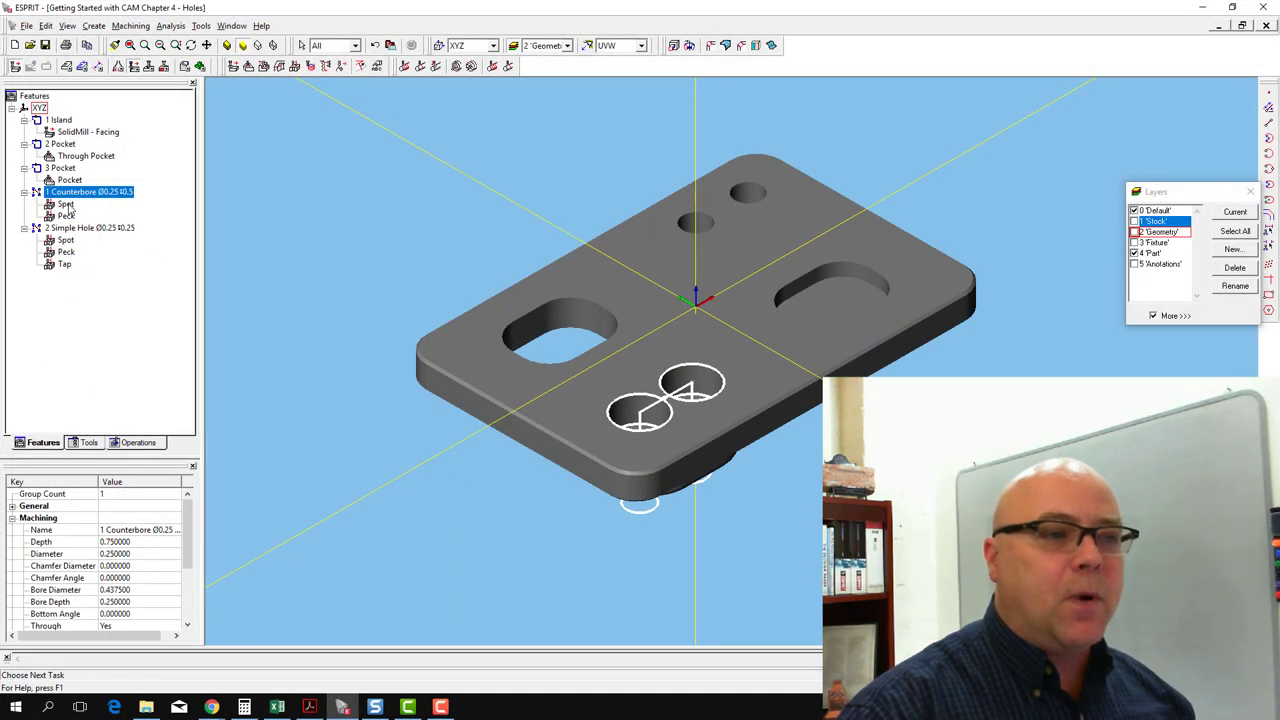
# - Open the Counterbore feature's Peck operation for editing and assign the F Drill as its tool
pyautogui.click(66, 216)
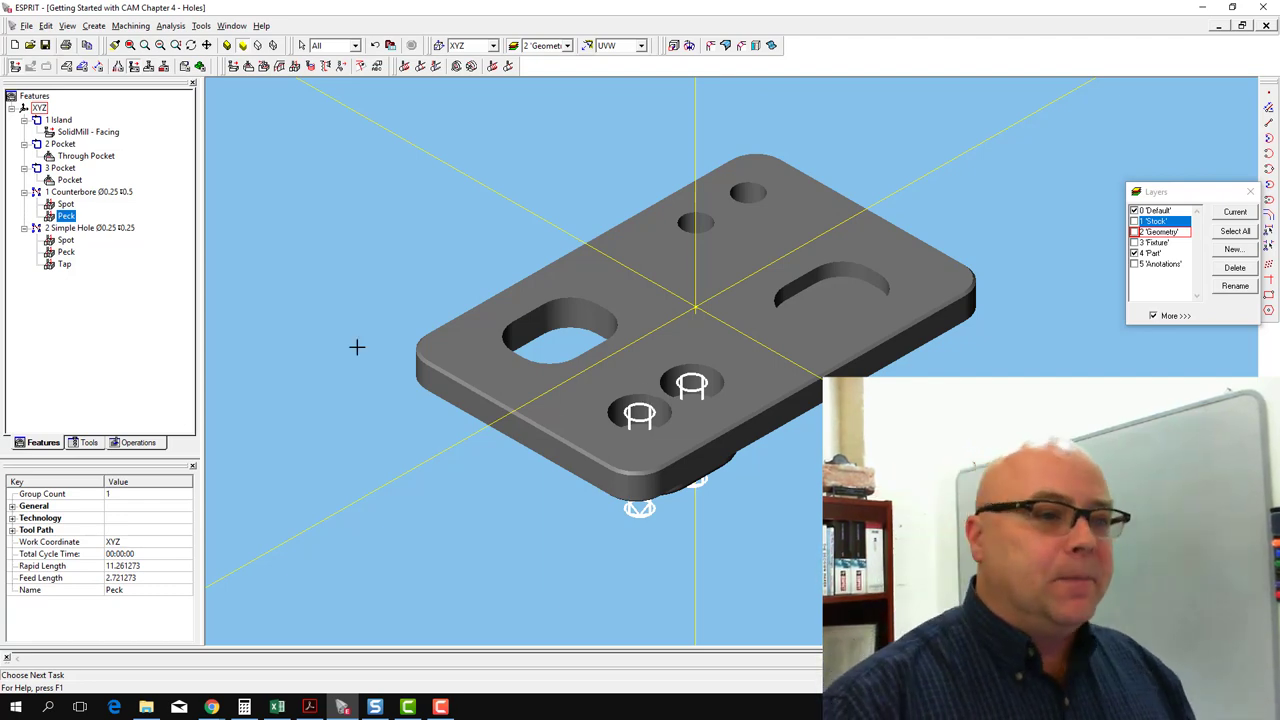
pyautogui.doubleClick(65, 217)
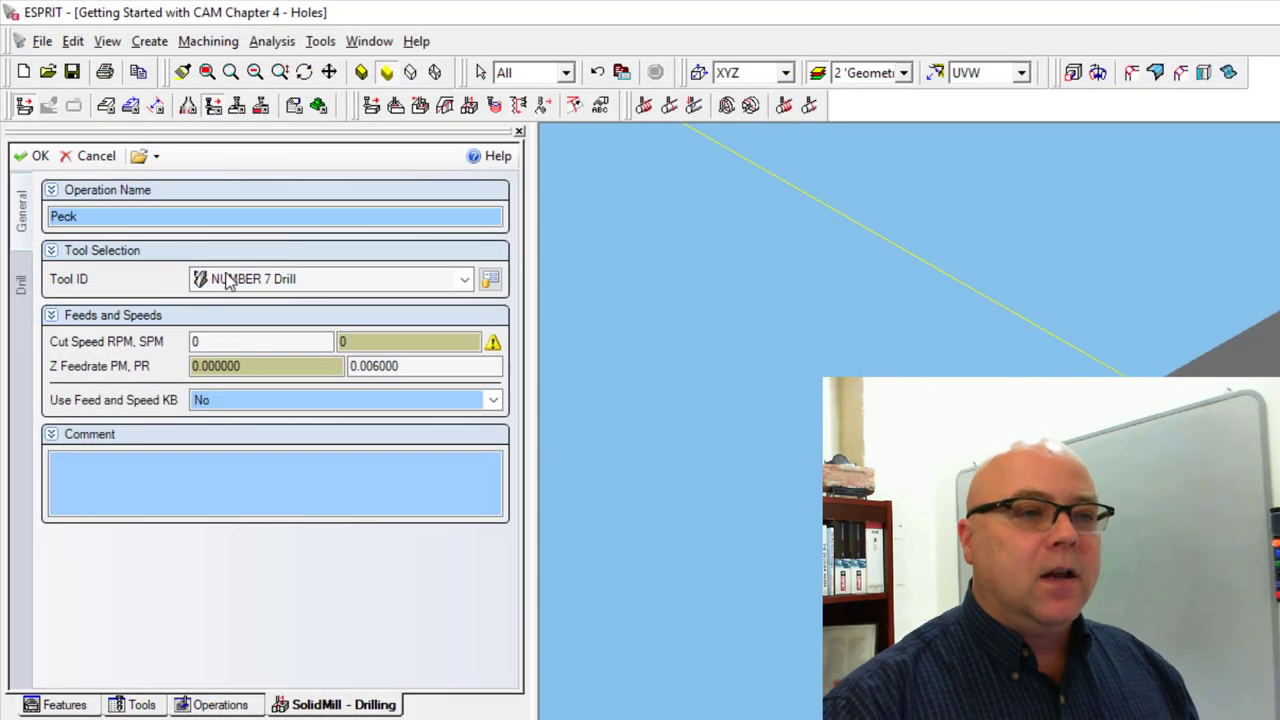
pyautogui.click(229, 283)
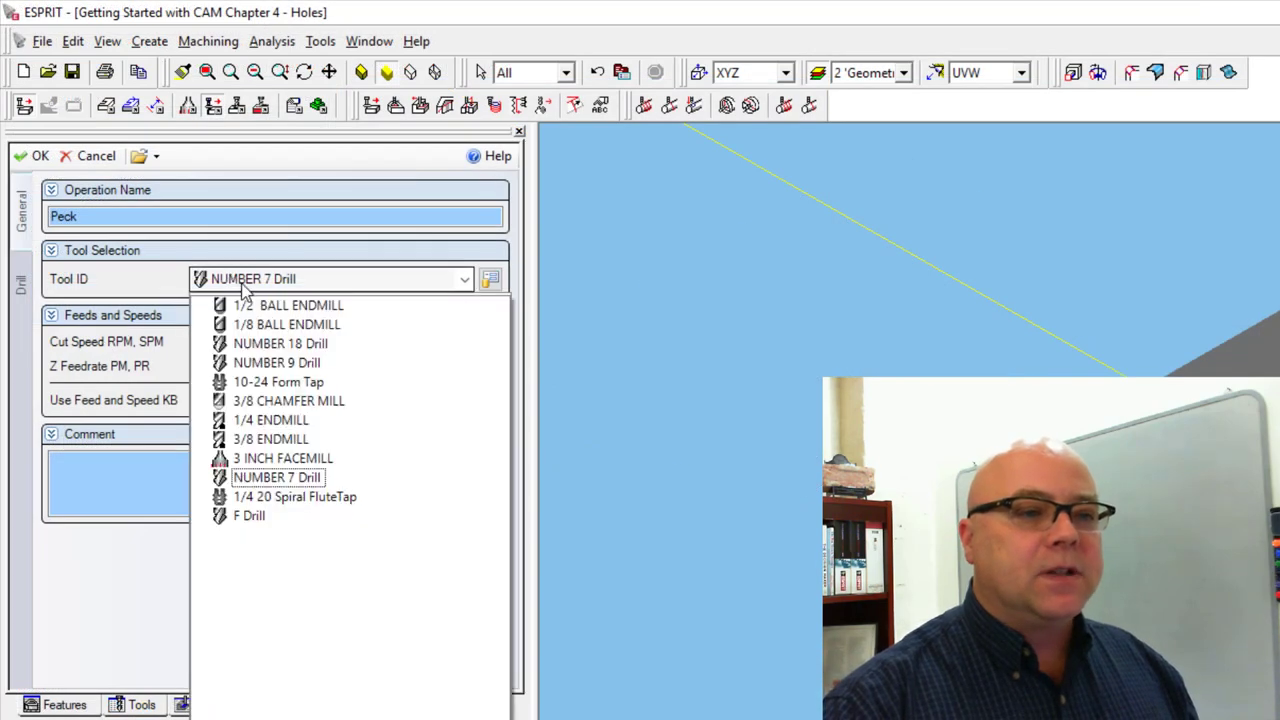
pyautogui.click(250, 516)
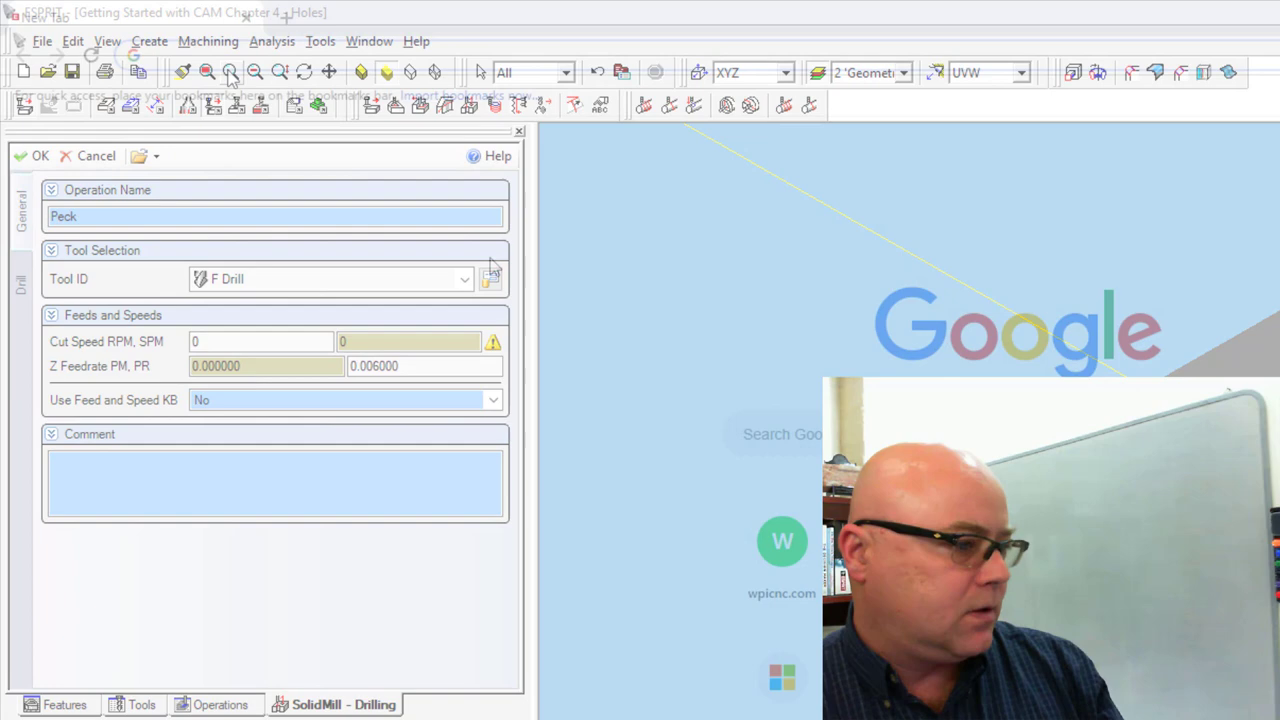
# - Switch to the web browser and load the Manufacturing Labs site at mfelabs.org
pyautogui.write('mfel')
pyautogui.write('abs.o')
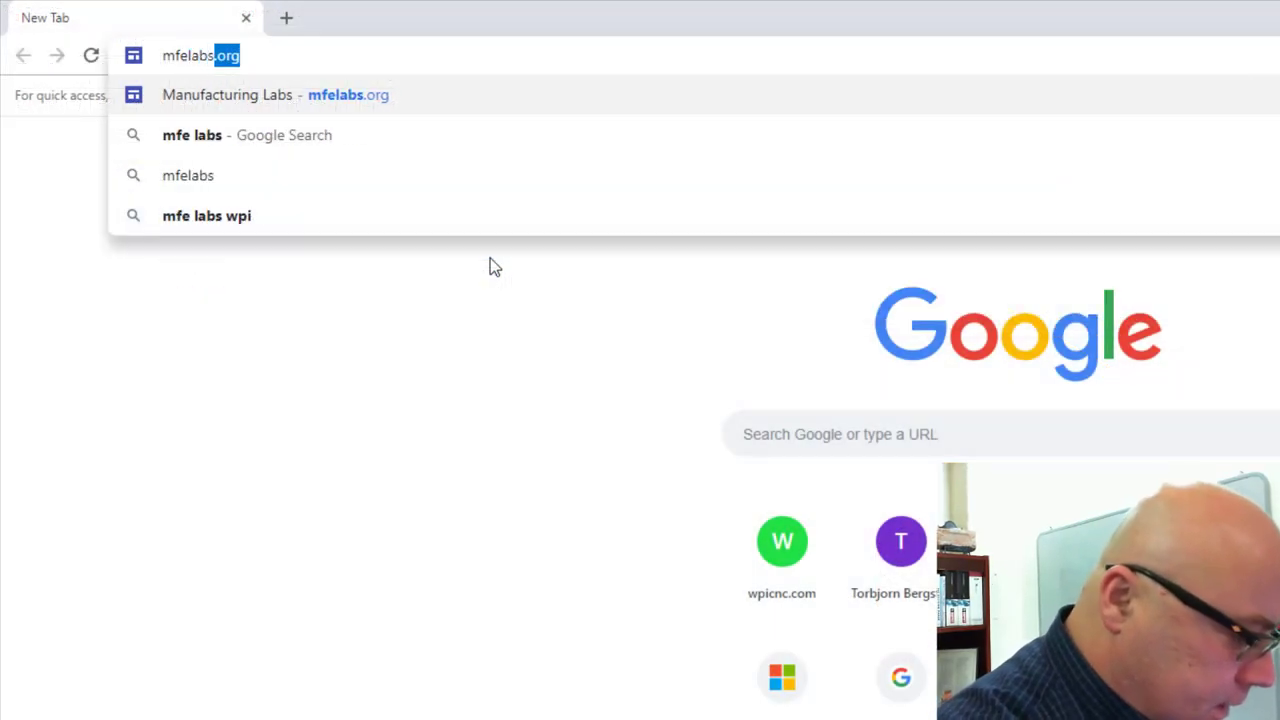
pyautogui.write('rg')
pyautogui.press('Return')
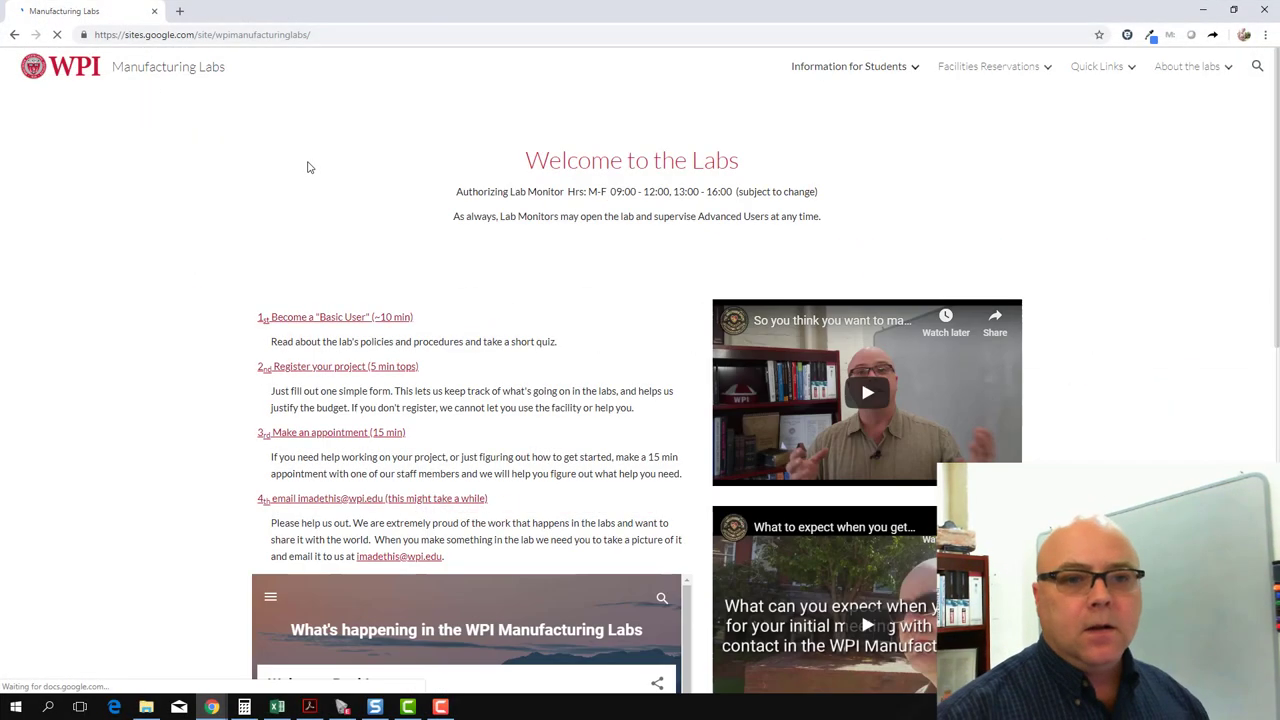
# - Look up the recommended values in the Drill Feeds and Speeds table of the site's Milling Tools tooling data
pyautogui.moveTo(800, 68)
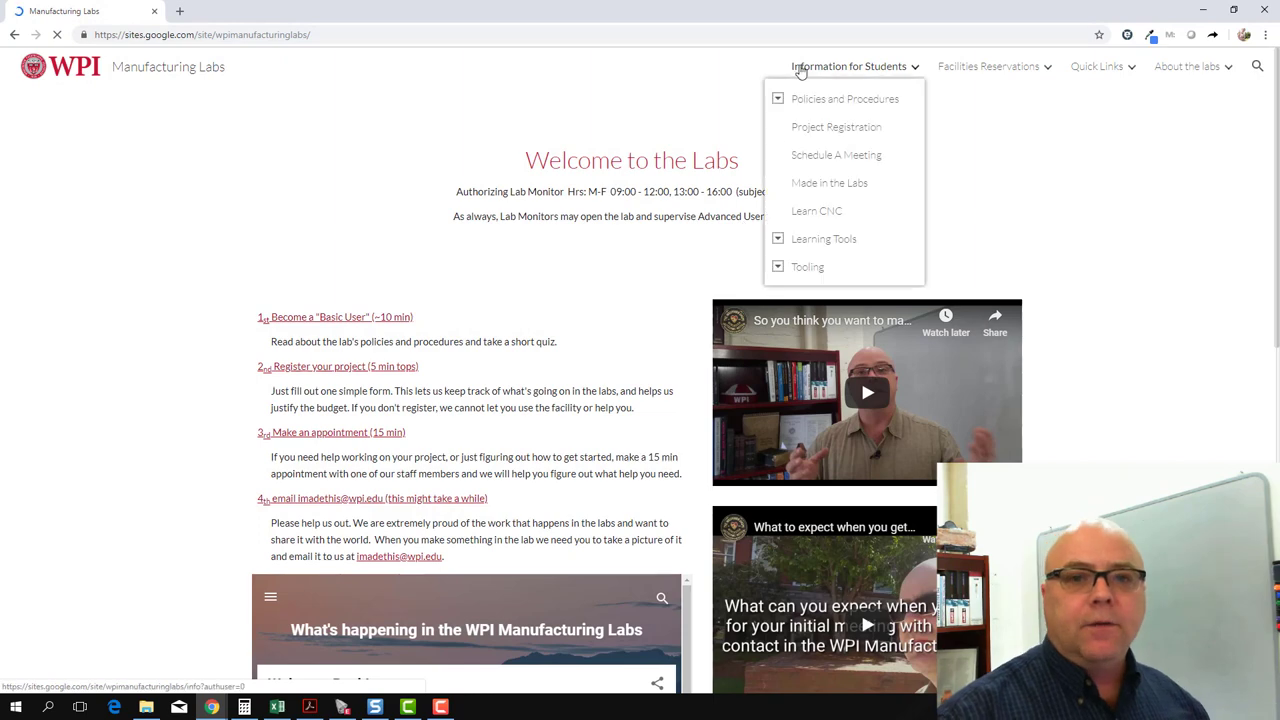
pyautogui.click(805, 266)
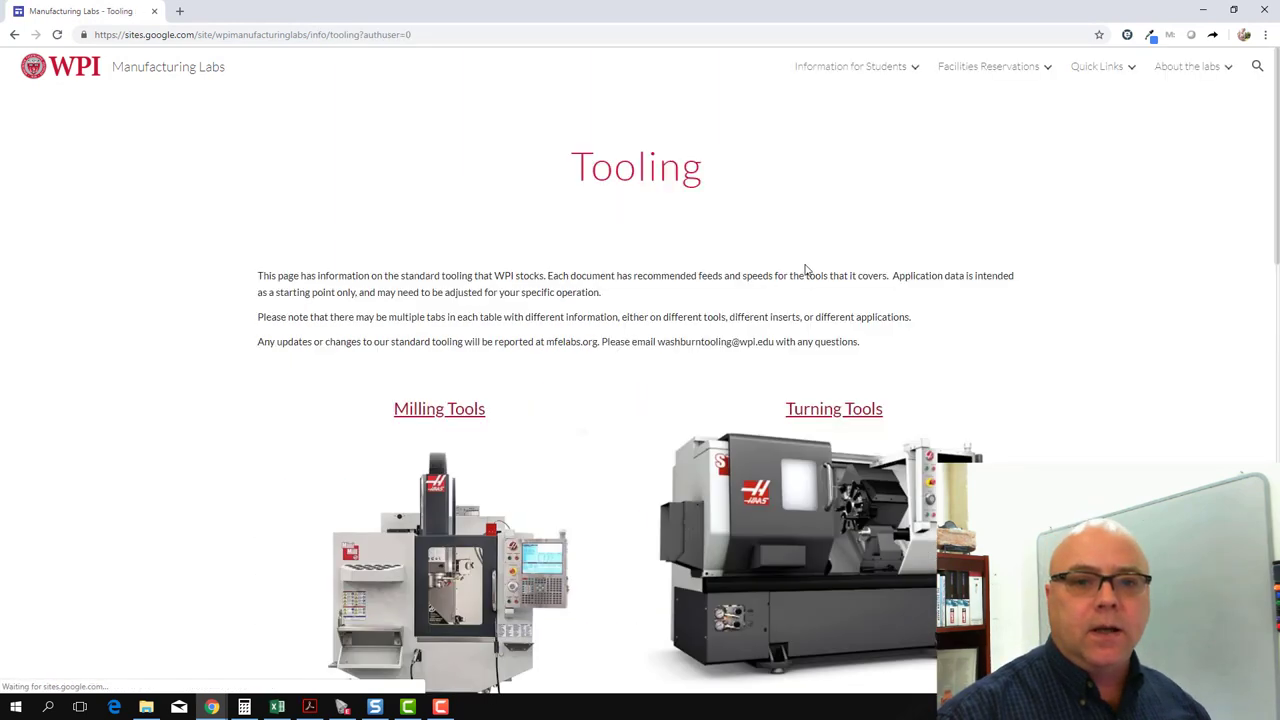
pyautogui.click(417, 410)
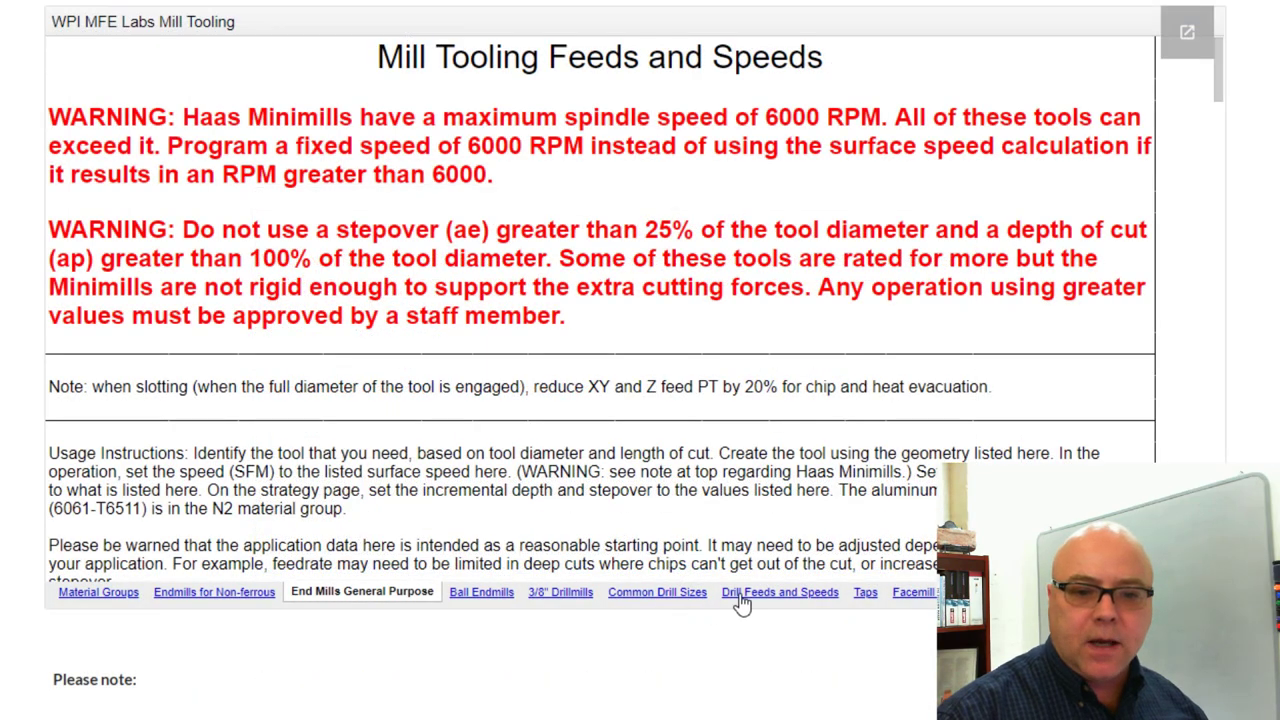
pyautogui.click(754, 598)
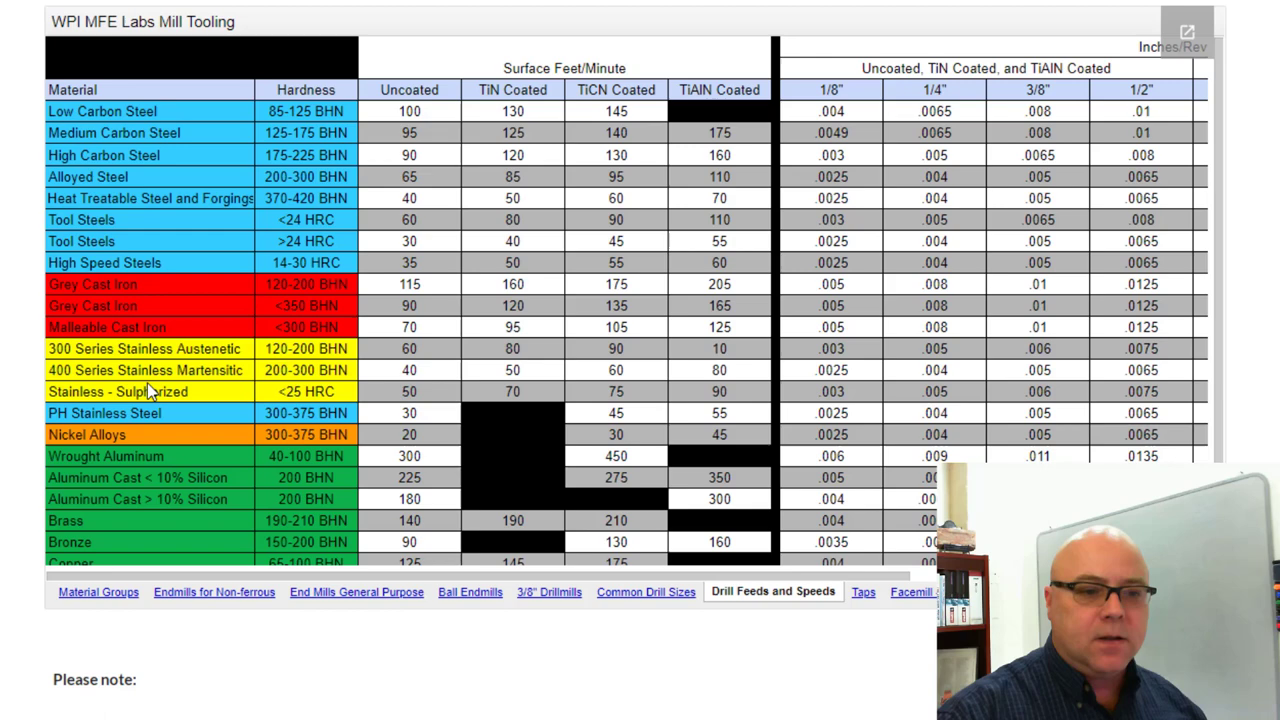
pyautogui.scroll(-1, 221, 469)
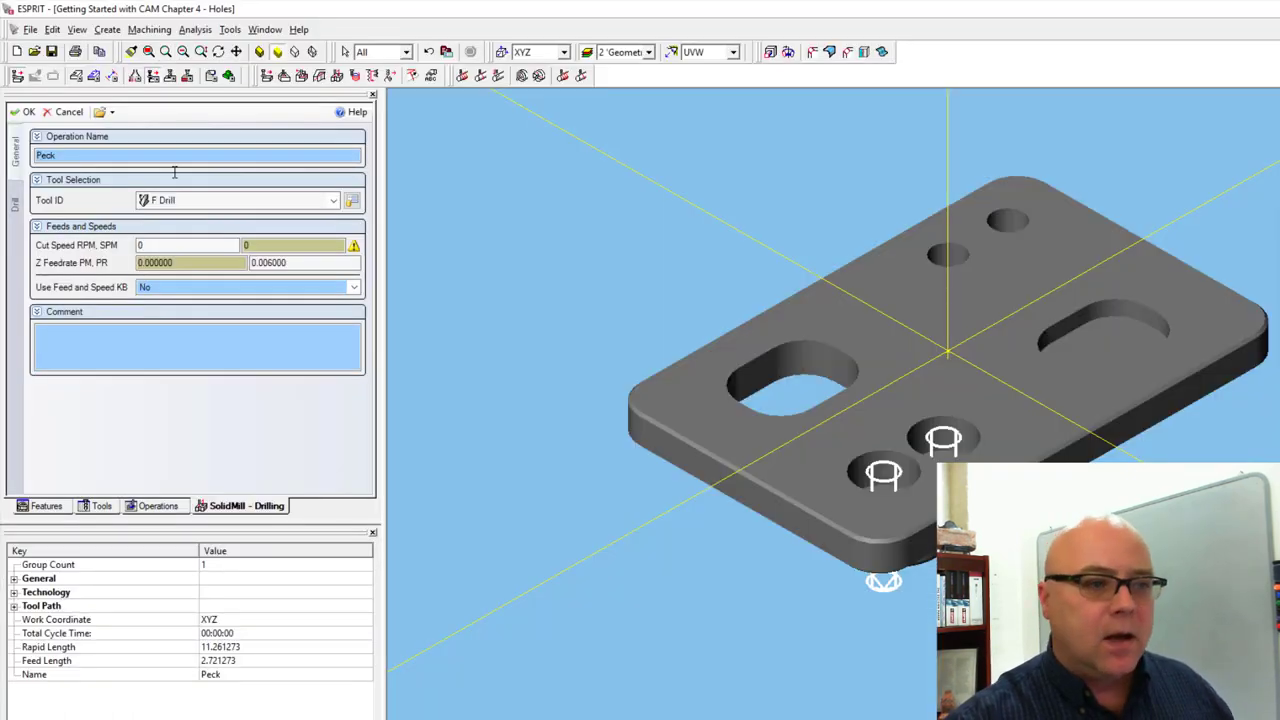
# - Back in ESPRIT, set the Peck operation's cut speed to 300 SPM and Z feedrate to 0.009 per revolution, and apply the changes
pyautogui.click(274, 246)
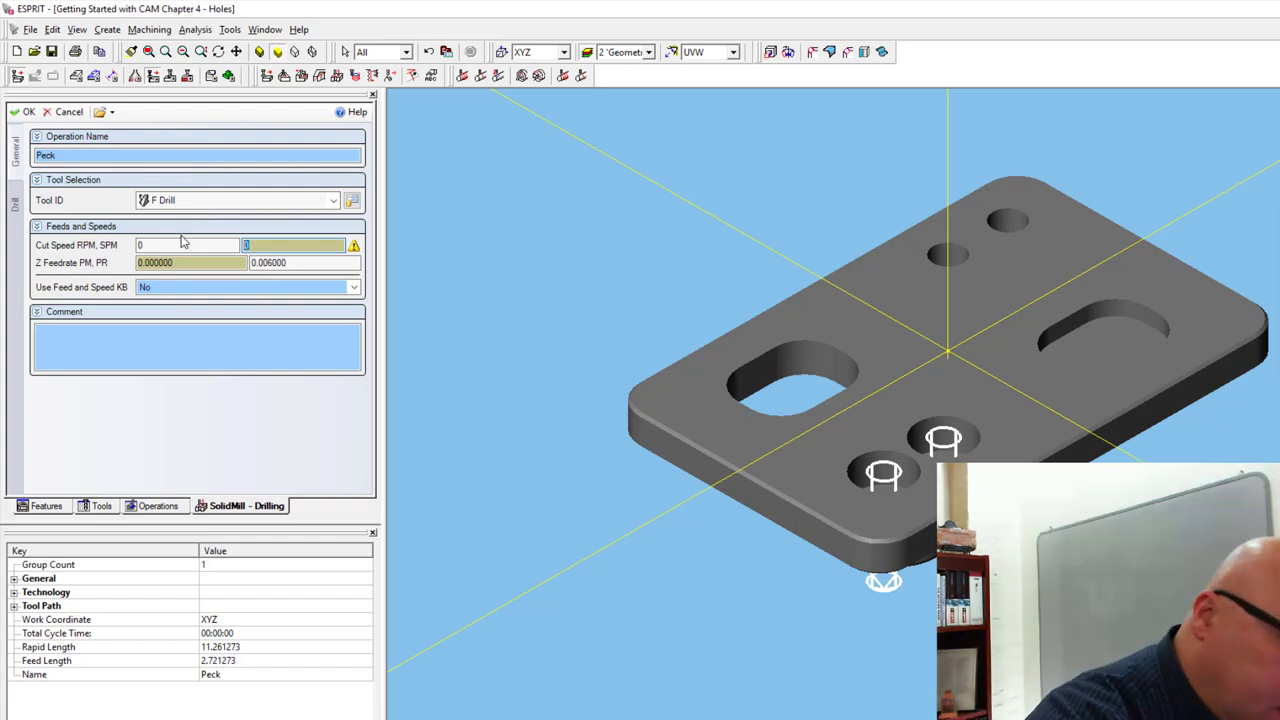
pyautogui.write('300')
pyautogui.click(269, 262)
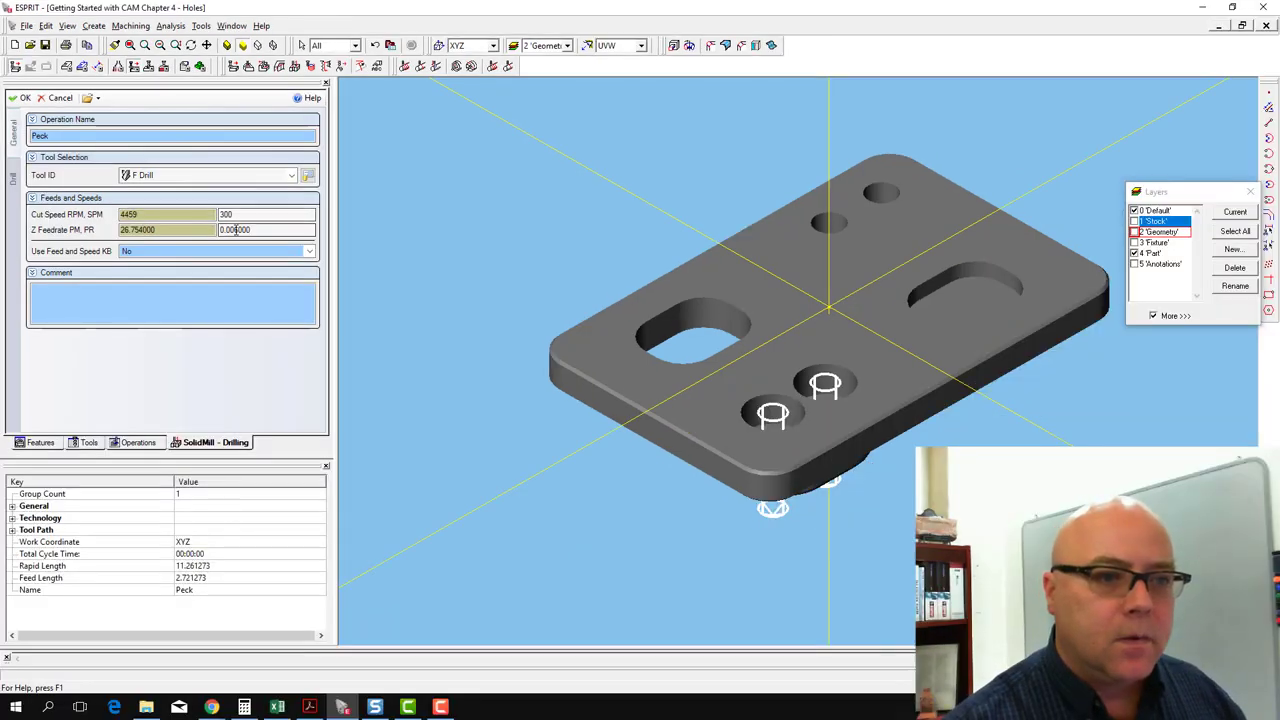
pyautogui.write('0.009')
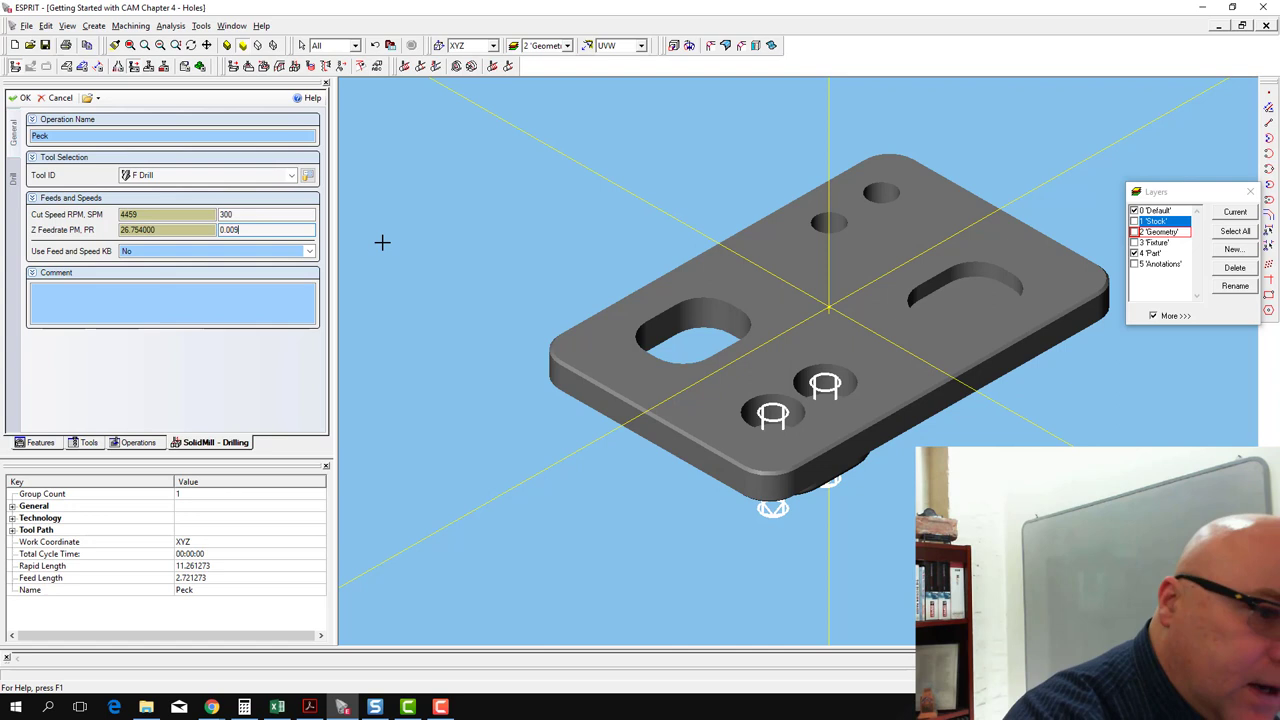
pyautogui.press('Tab')
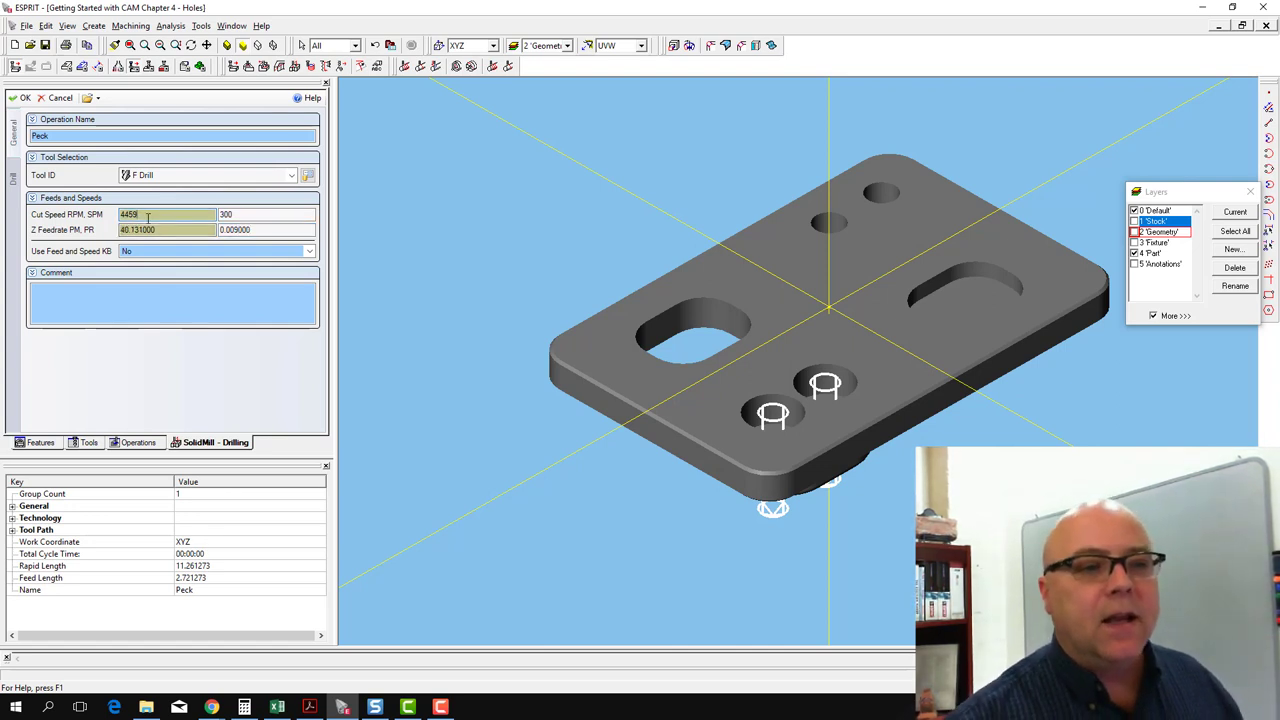
pyautogui.moveTo(141, 213); pyautogui.dragTo(90, 213)
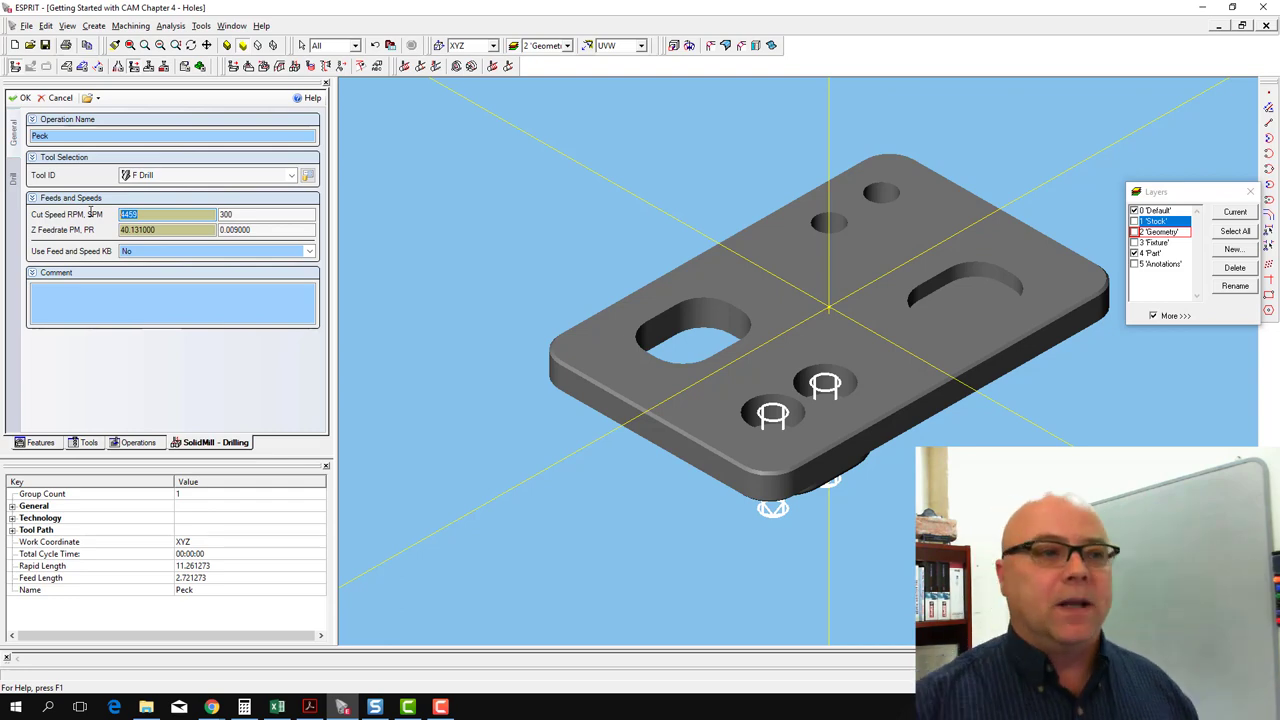
pyautogui.click(28, 97)
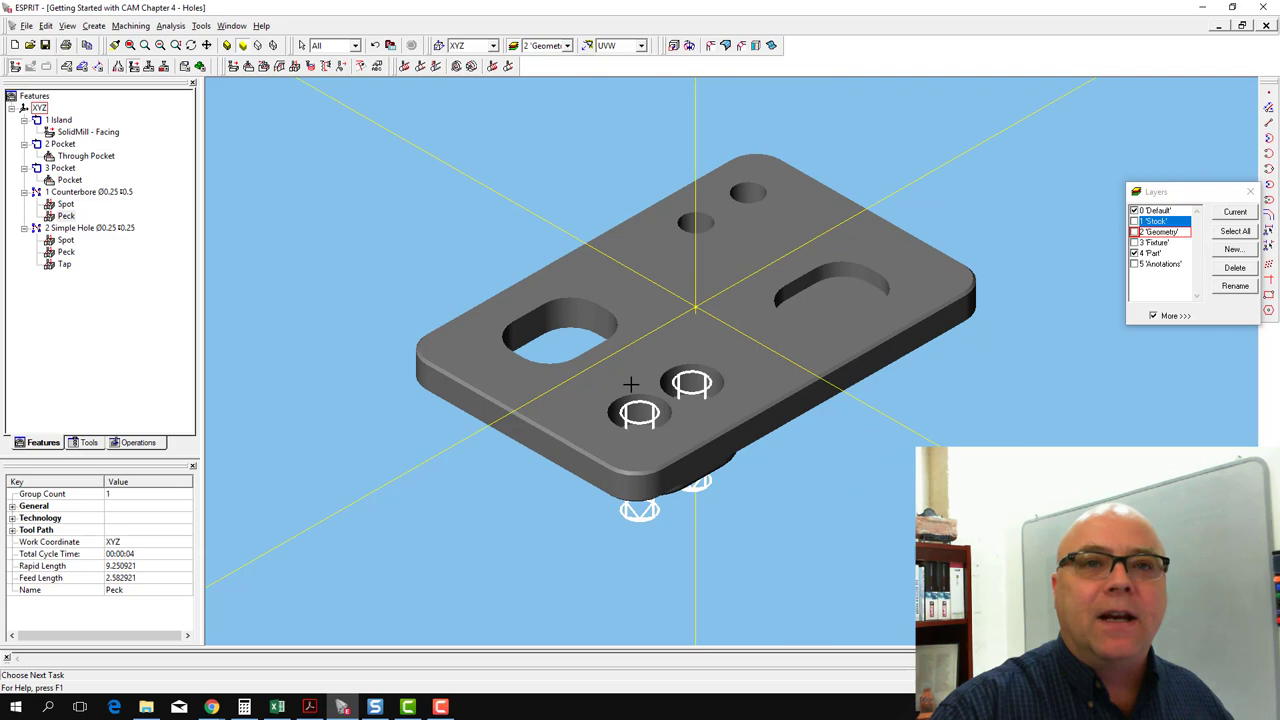
# - Show the list of machining operations, then review the simulation parameters and accept them
pyautogui.click(138, 442)
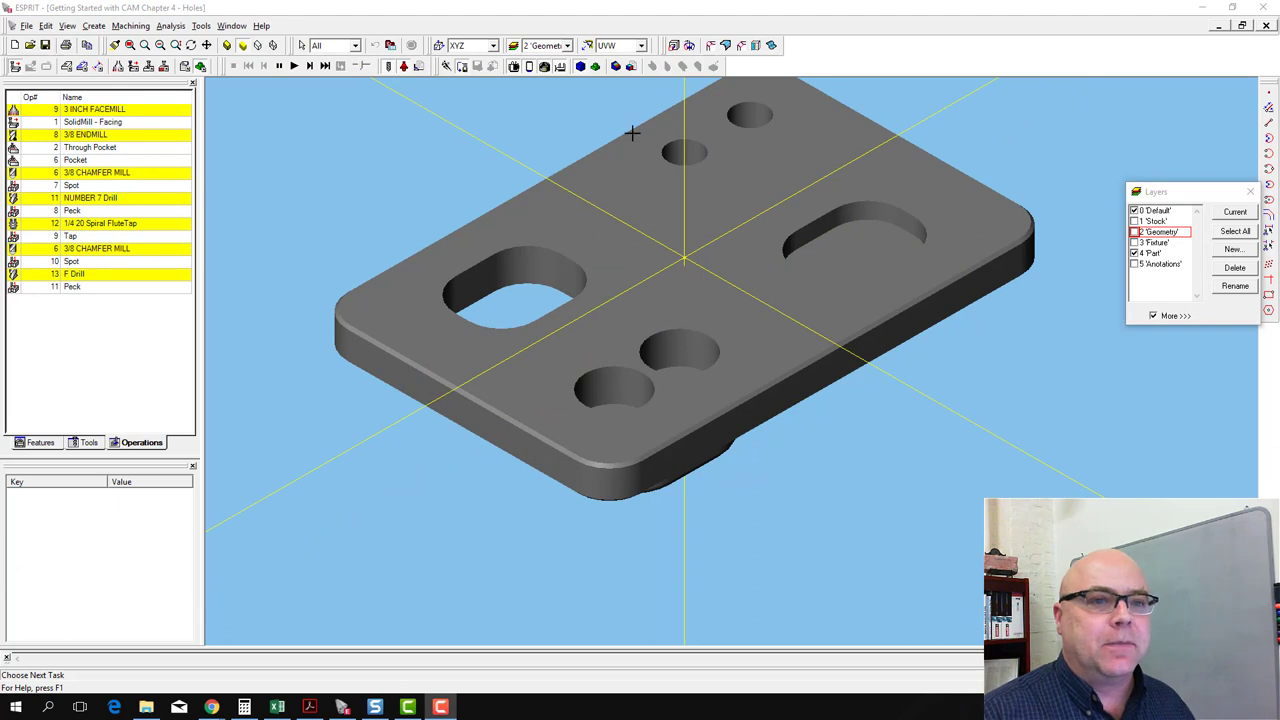
pyautogui.click(419, 68)
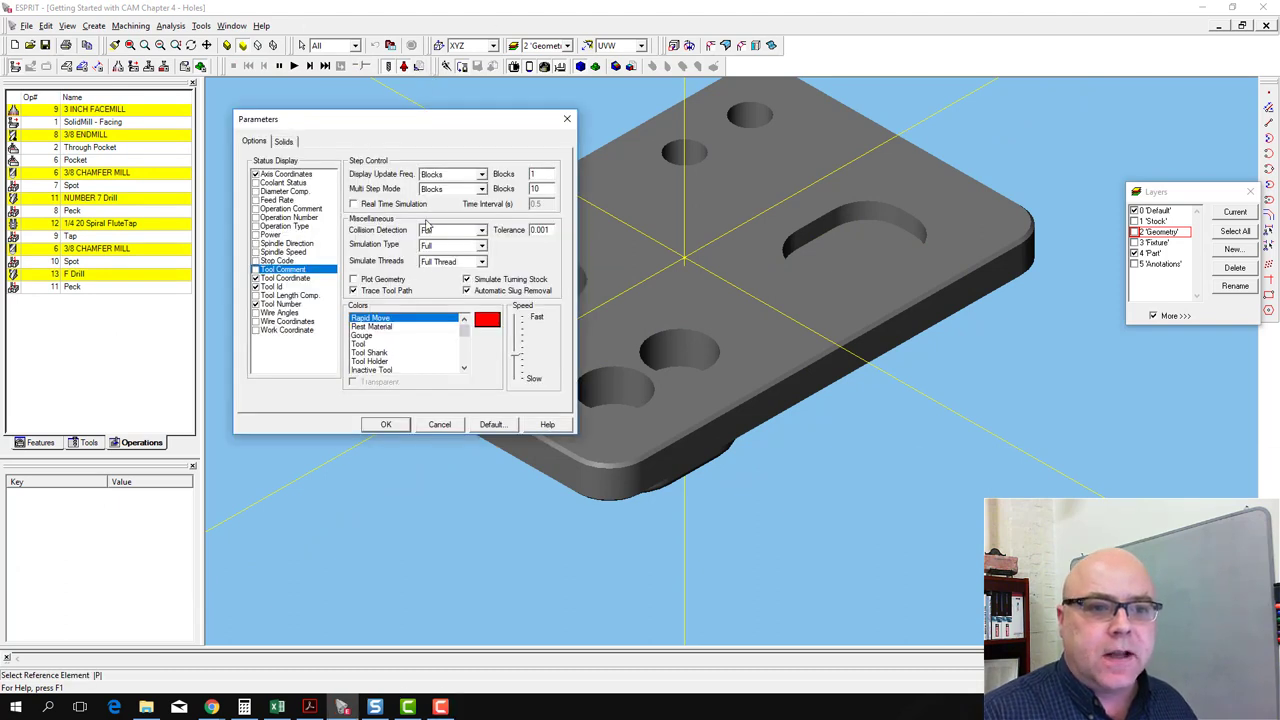
pyautogui.click(386, 424)
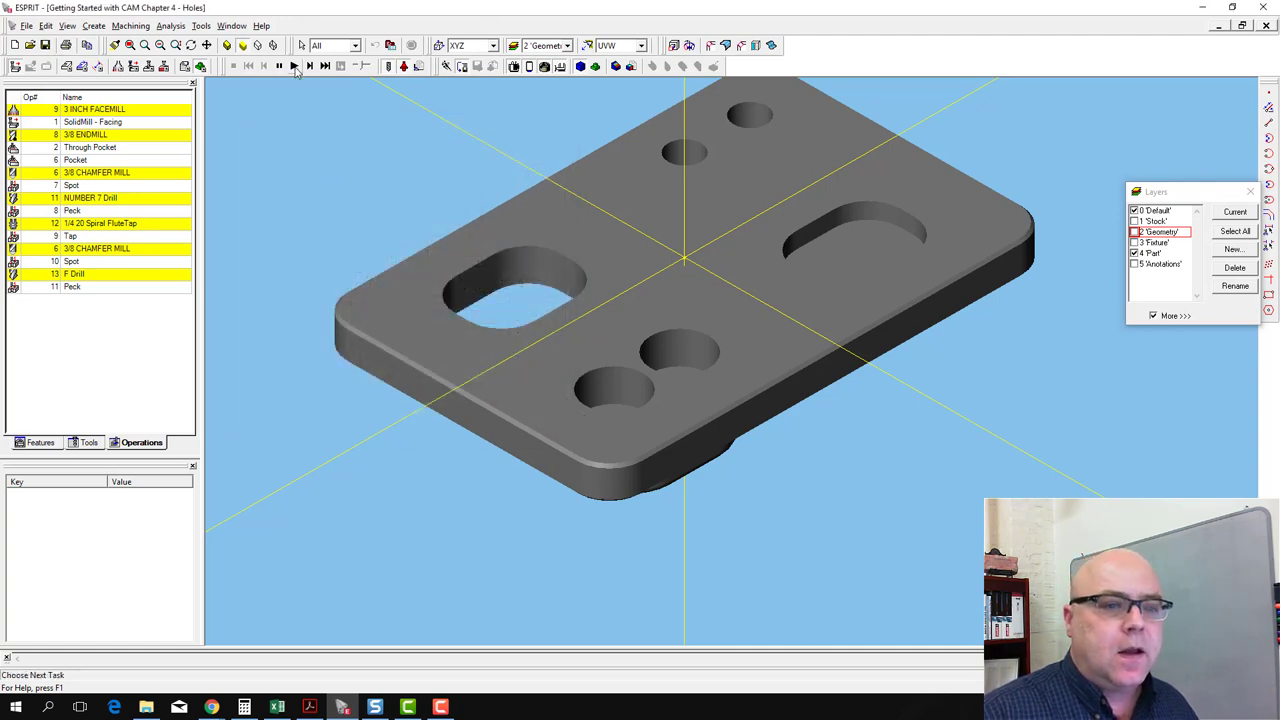
# - Select the Counterbore feature's Spot and Peck operations together and run their machining simulation through to the end
pyautogui.click(122, 262)
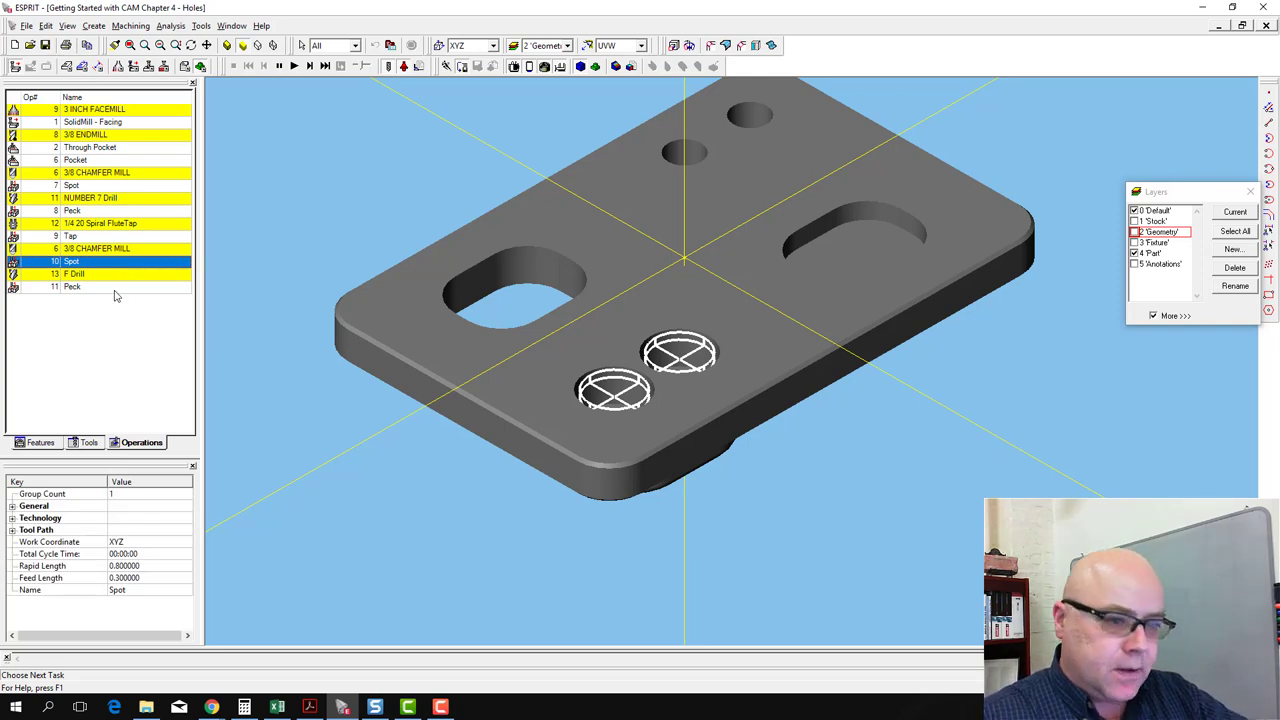
pyautogui.keyDown('ctrl'); pyautogui.click(114, 287); pyautogui.keyUp('ctrl')
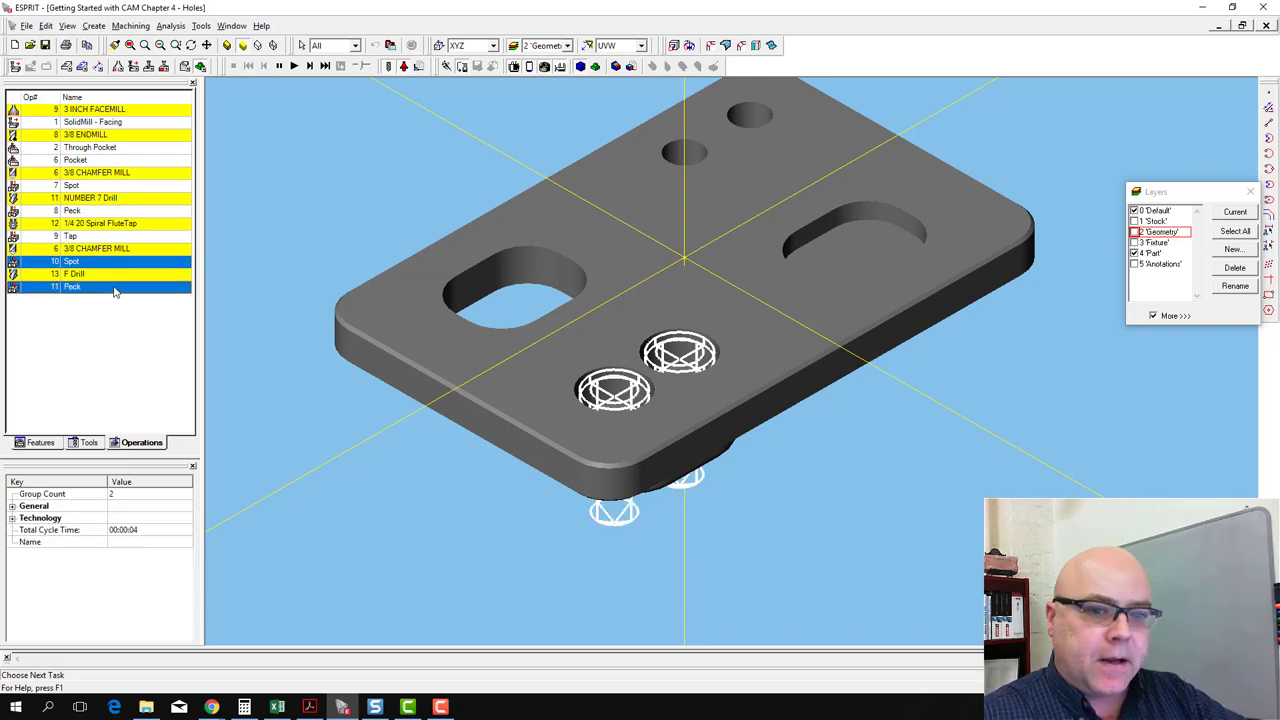
pyautogui.click(295, 66)
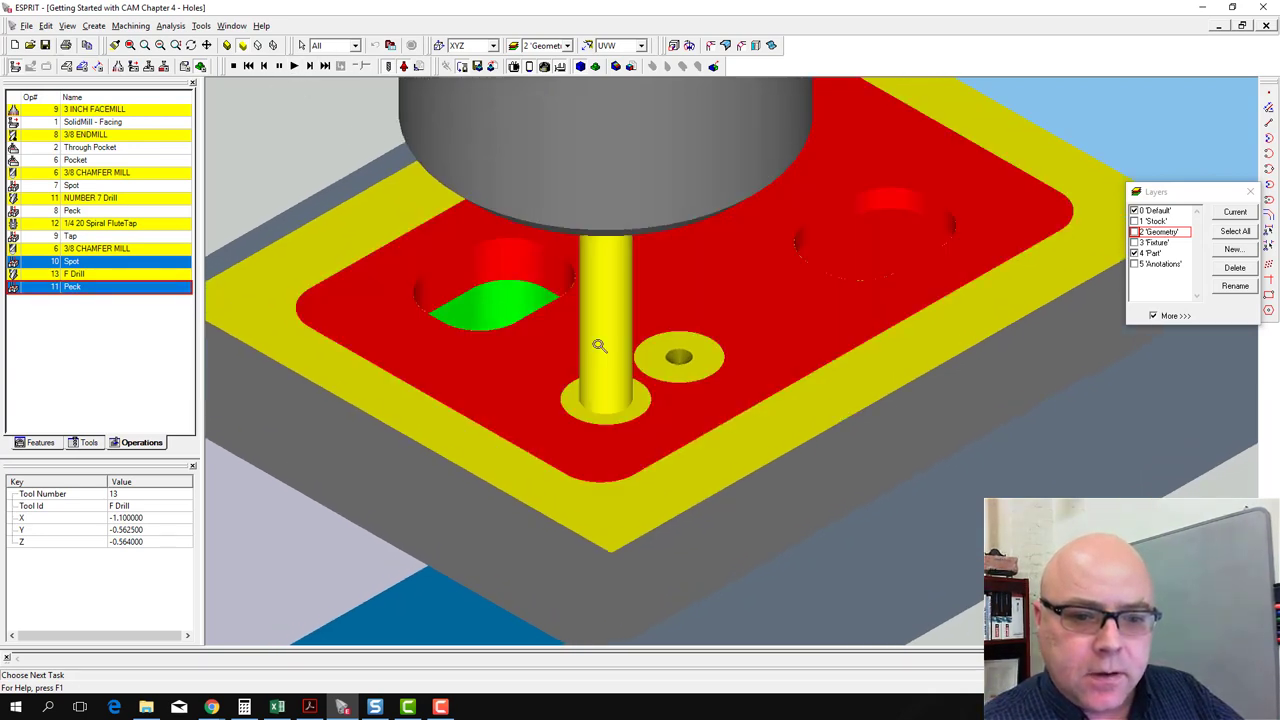
pyautogui.scroll(2, 606, 400)
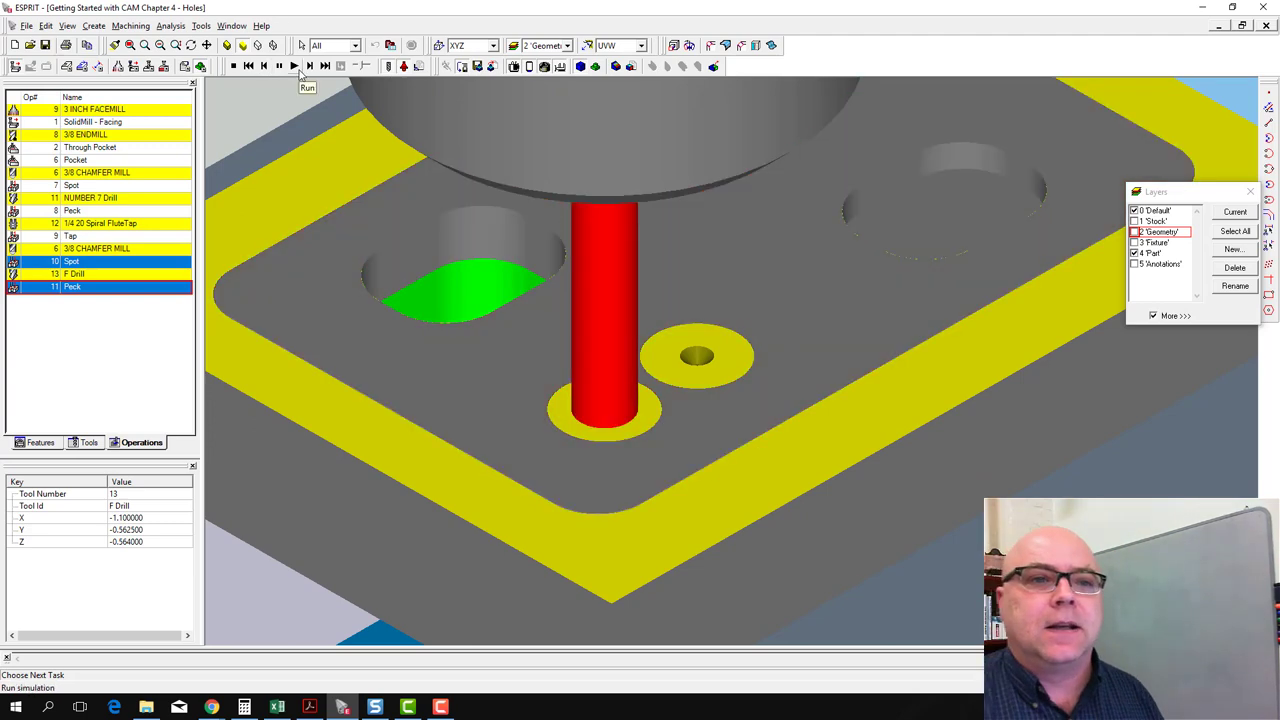
pyautogui.click(299, 71)
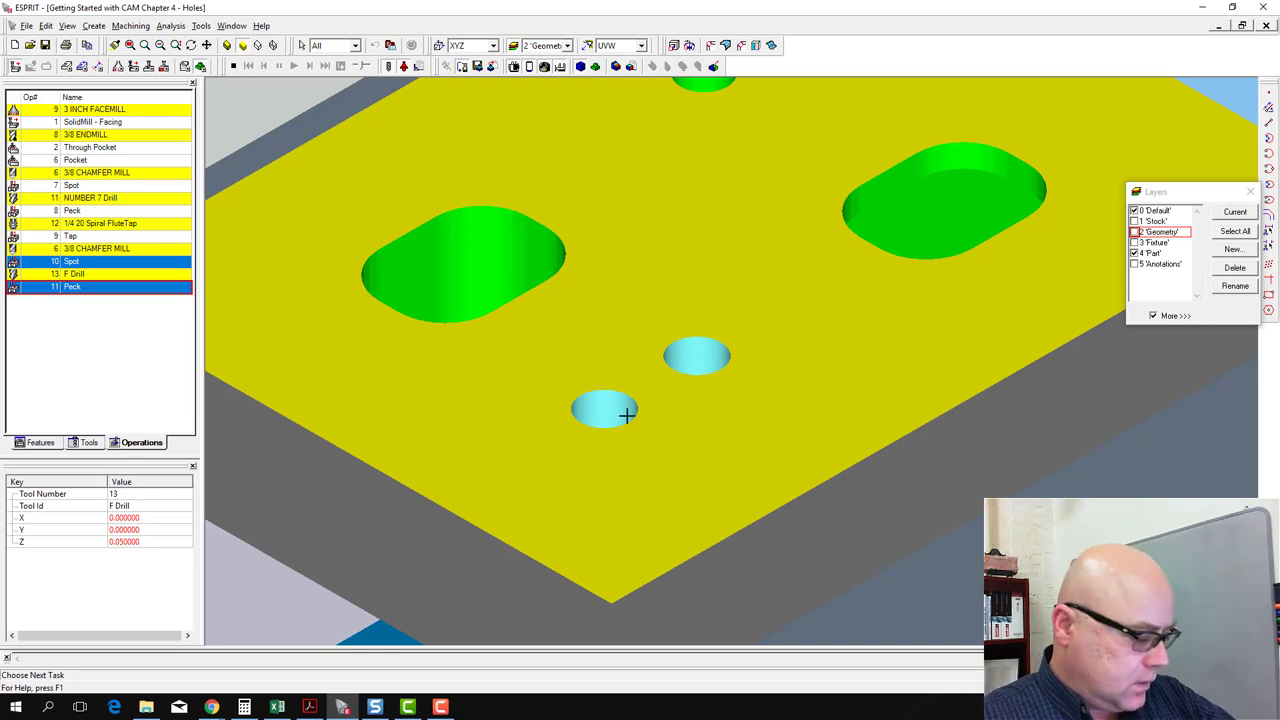
# - Inspect the simulated counterbore holes up close and display the target/stock comparison on them
pyautogui.scroll(3, 629, 417)
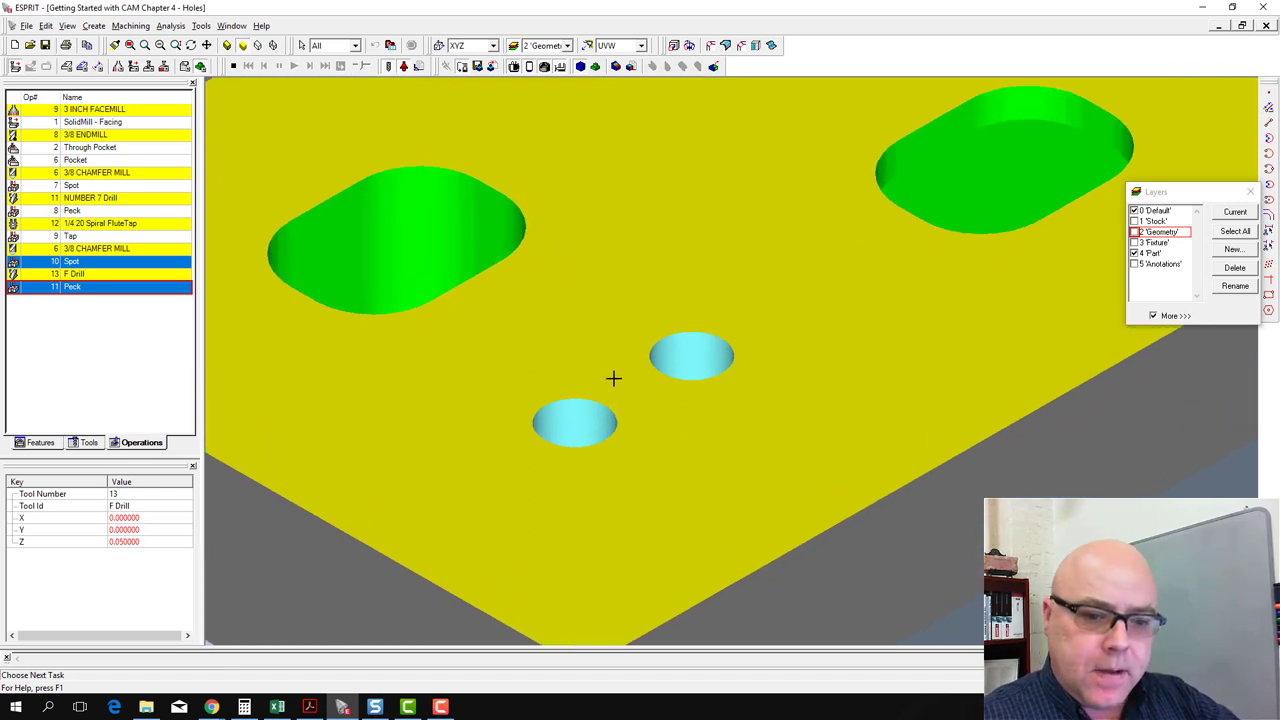
pyautogui.moveTo(606, 397); pyautogui.dragTo(763, 477)
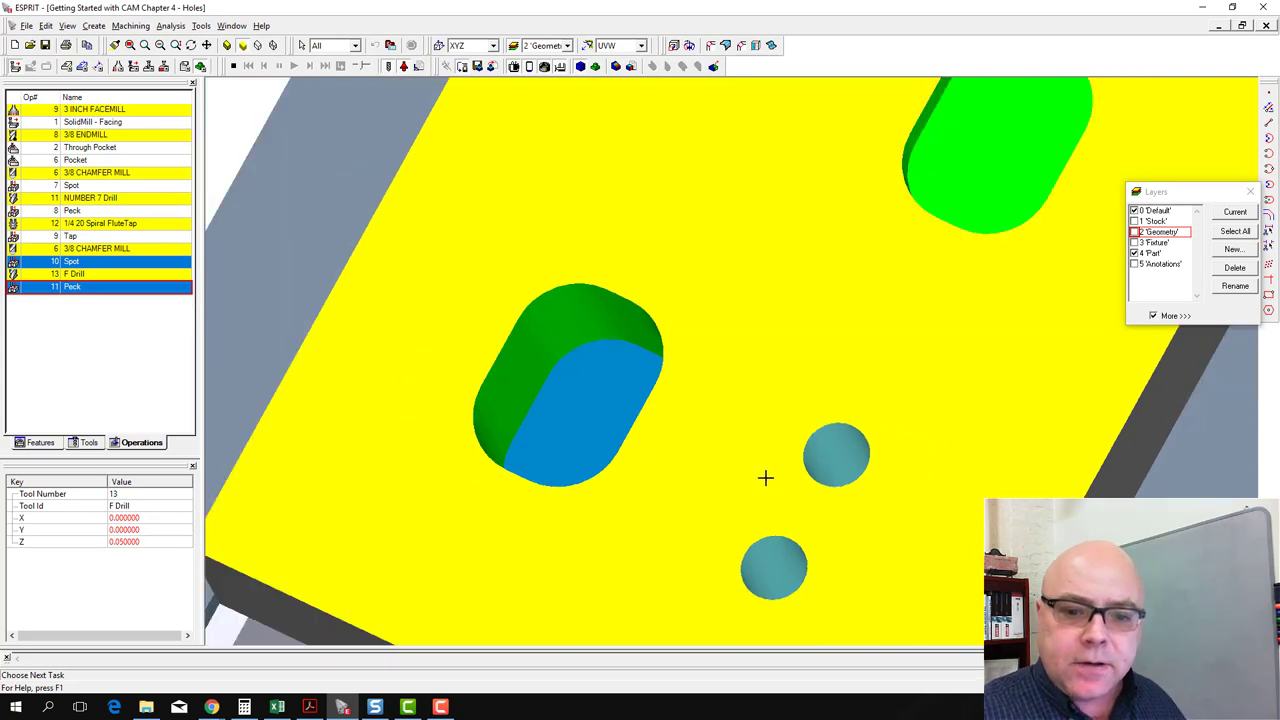
pyautogui.moveTo(814, 532); pyautogui.dragTo(757, 334)
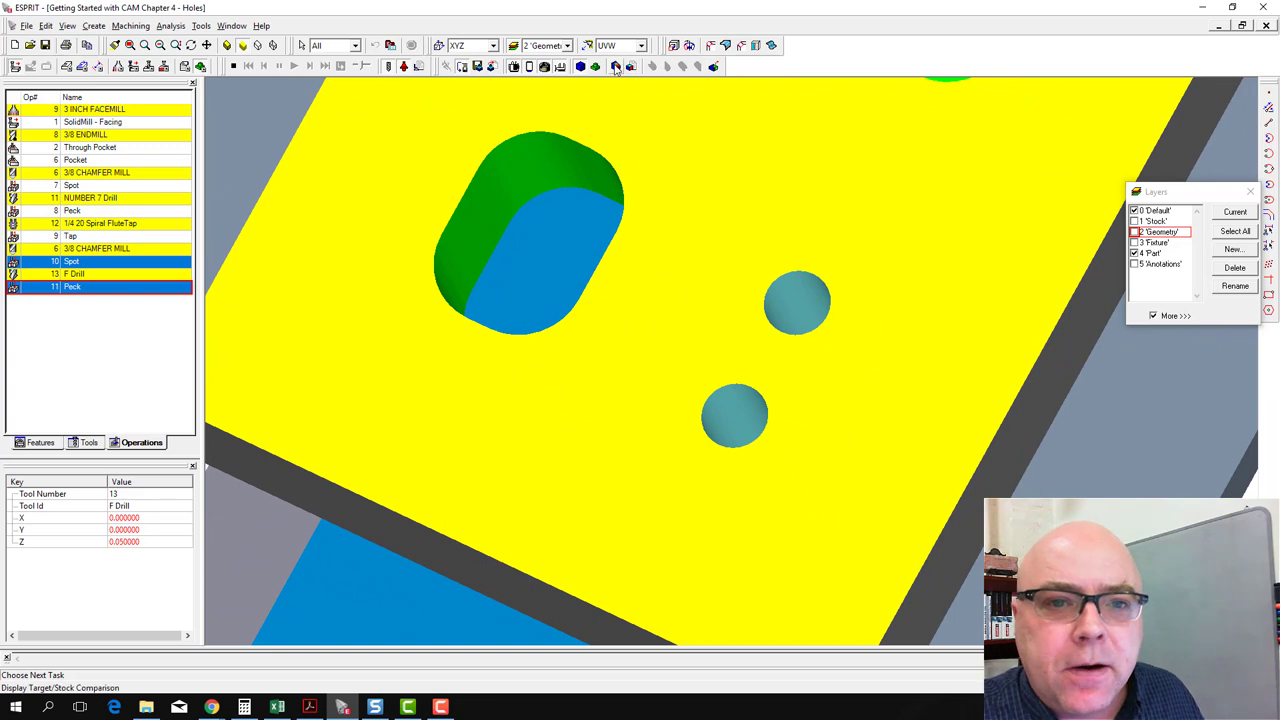
pyautogui.click(616, 66)
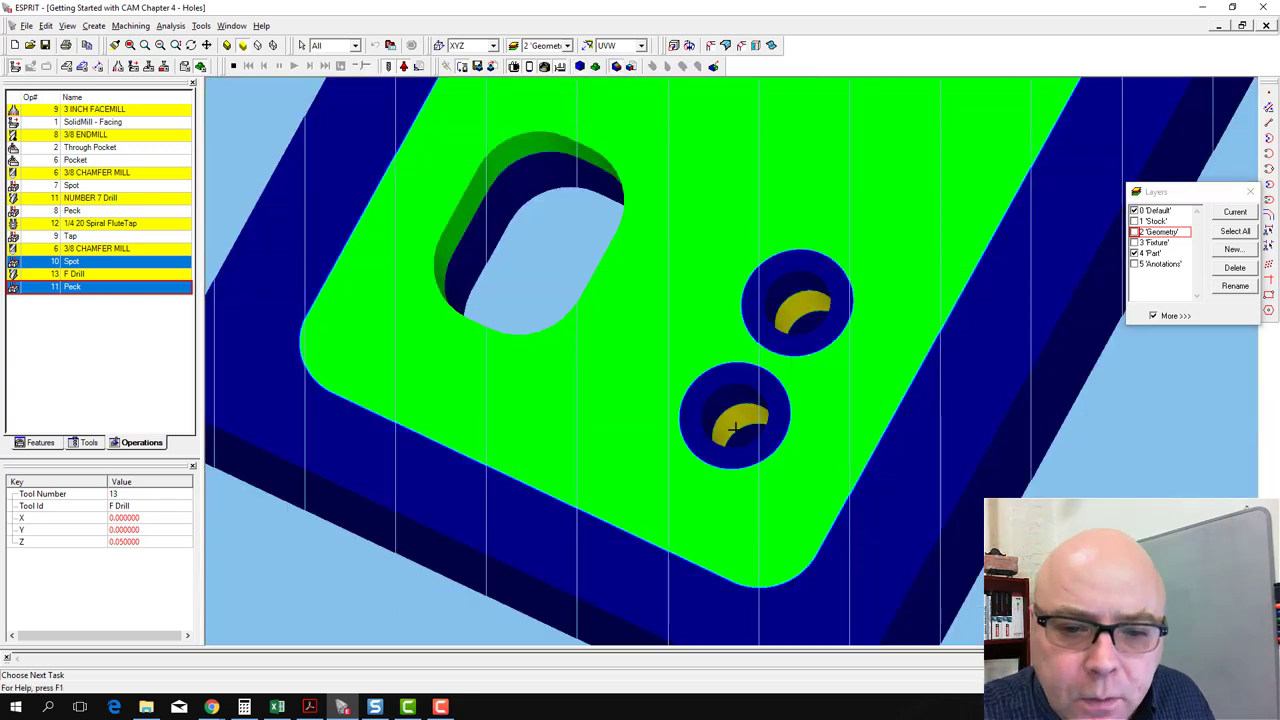
pyautogui.scroll(3, 736, 421)
pyautogui.scroll(3, 736, 421)
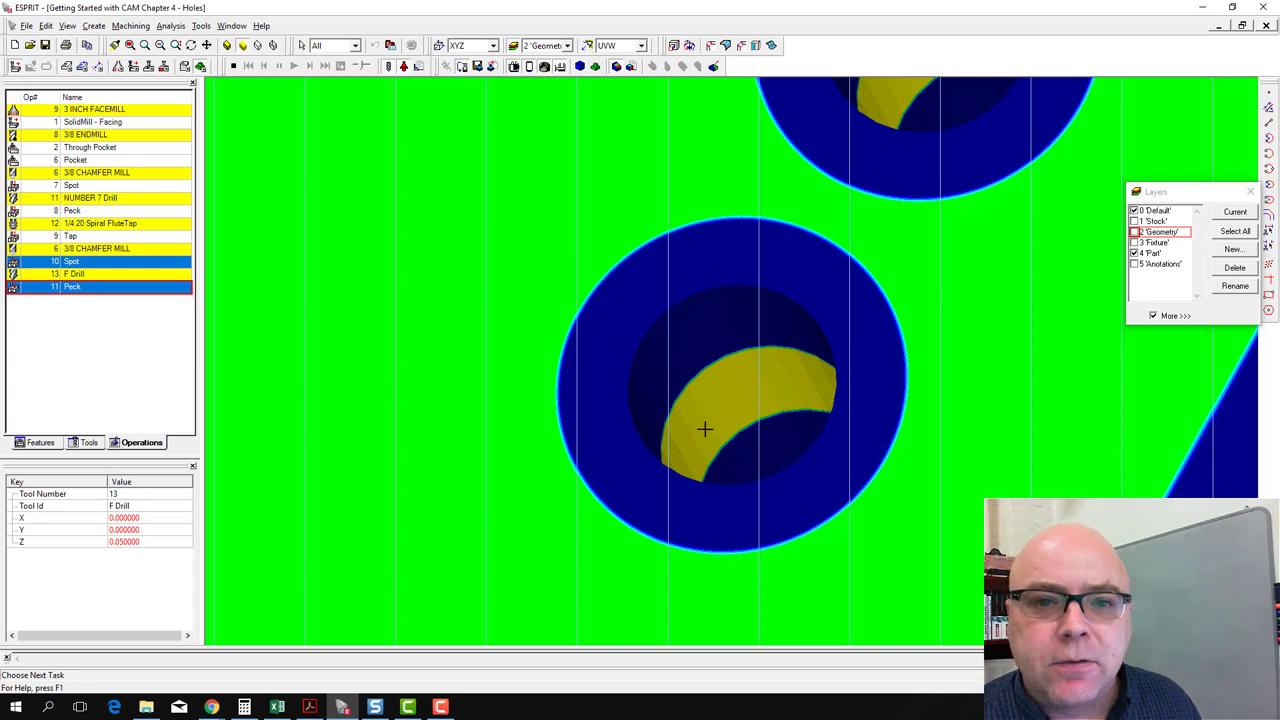
# - Open the comparison settings and set the comparison tolerance to 0.003
pyautogui.click(631, 67)
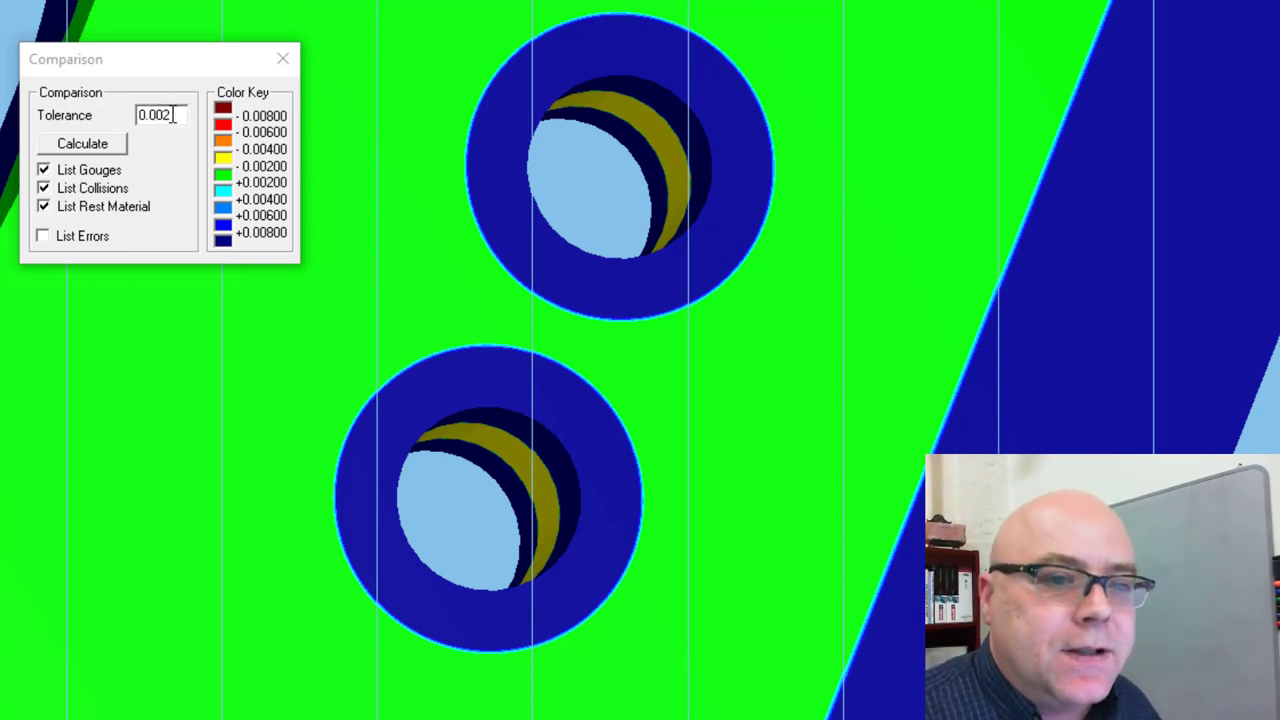
pyautogui.click(172, 115)
pyautogui.moveTo(174, 115); pyautogui.dragTo(164, 115)
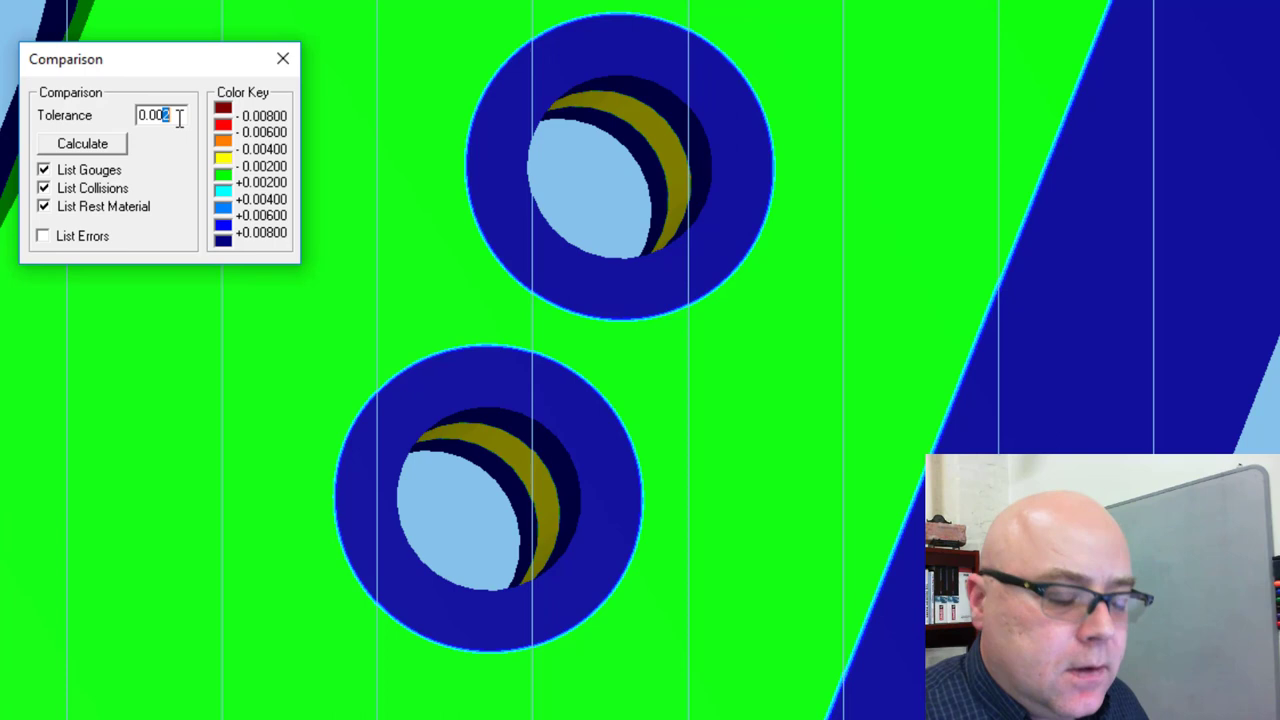
pyautogui.write('3')
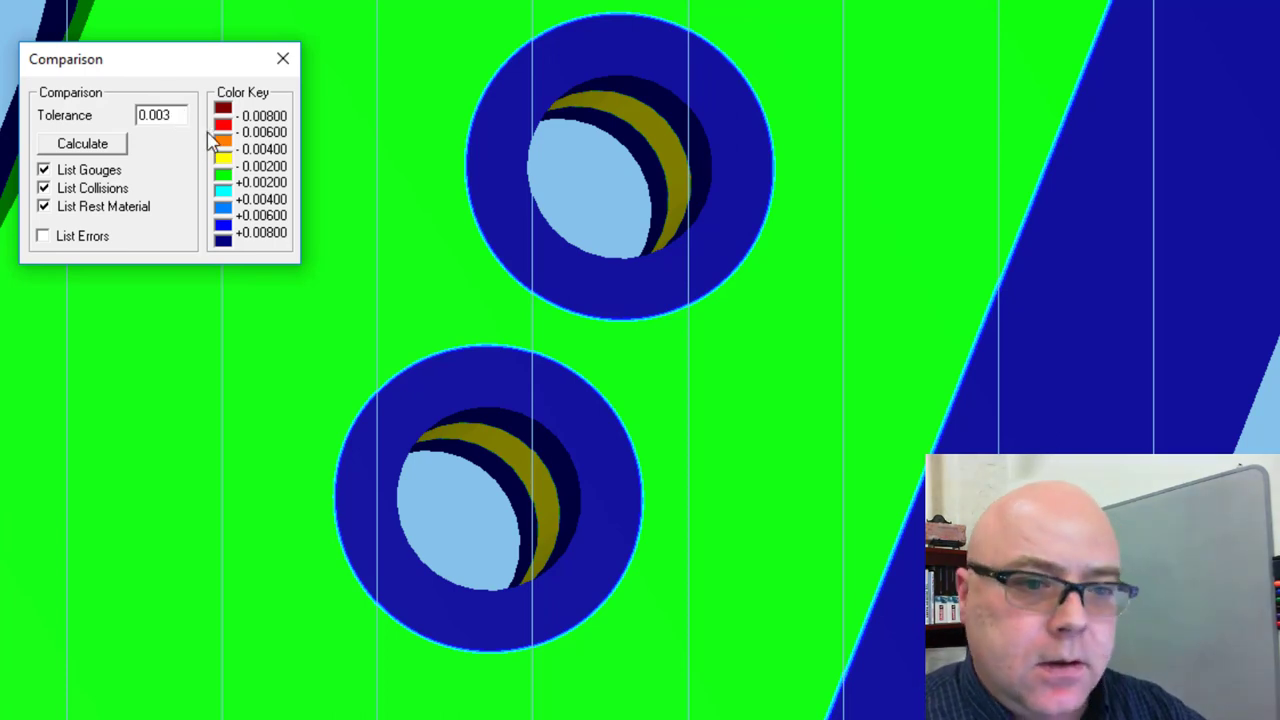
# - Recalculate the stock comparison at the current tolerance, and again with the tolerance set to 0.004
pyautogui.click(84, 144)
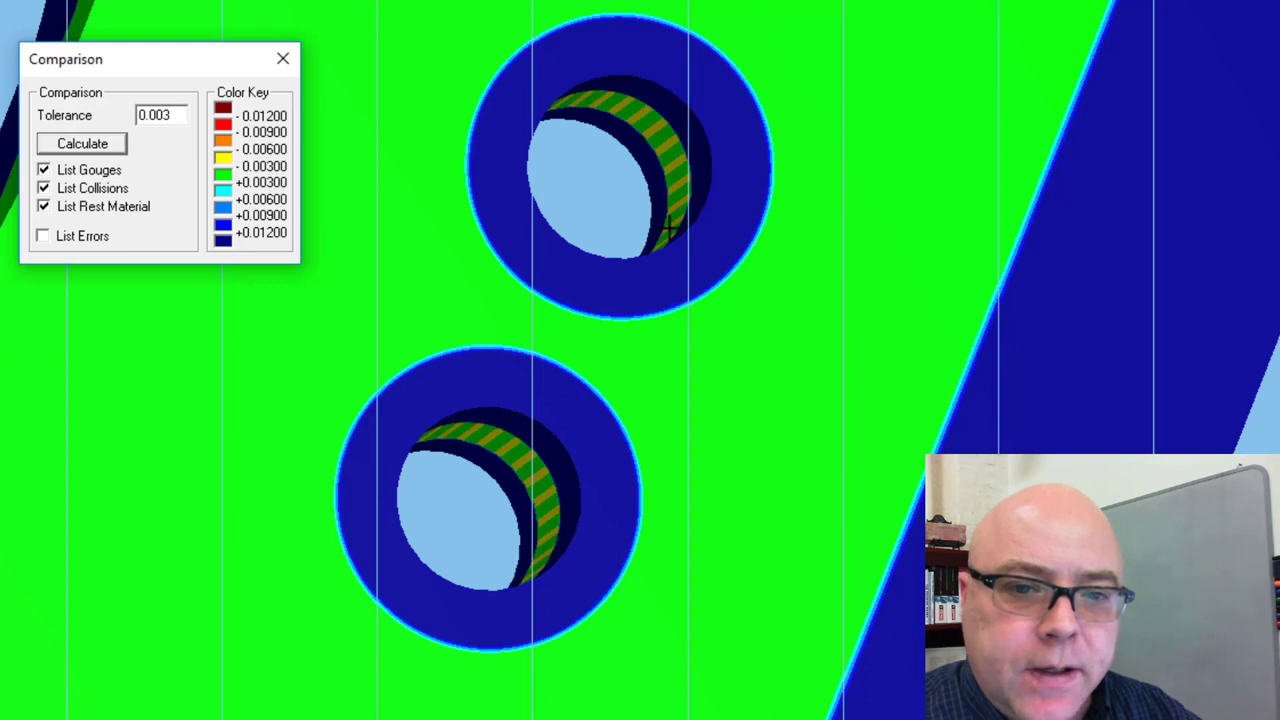
pyautogui.click(167, 116)
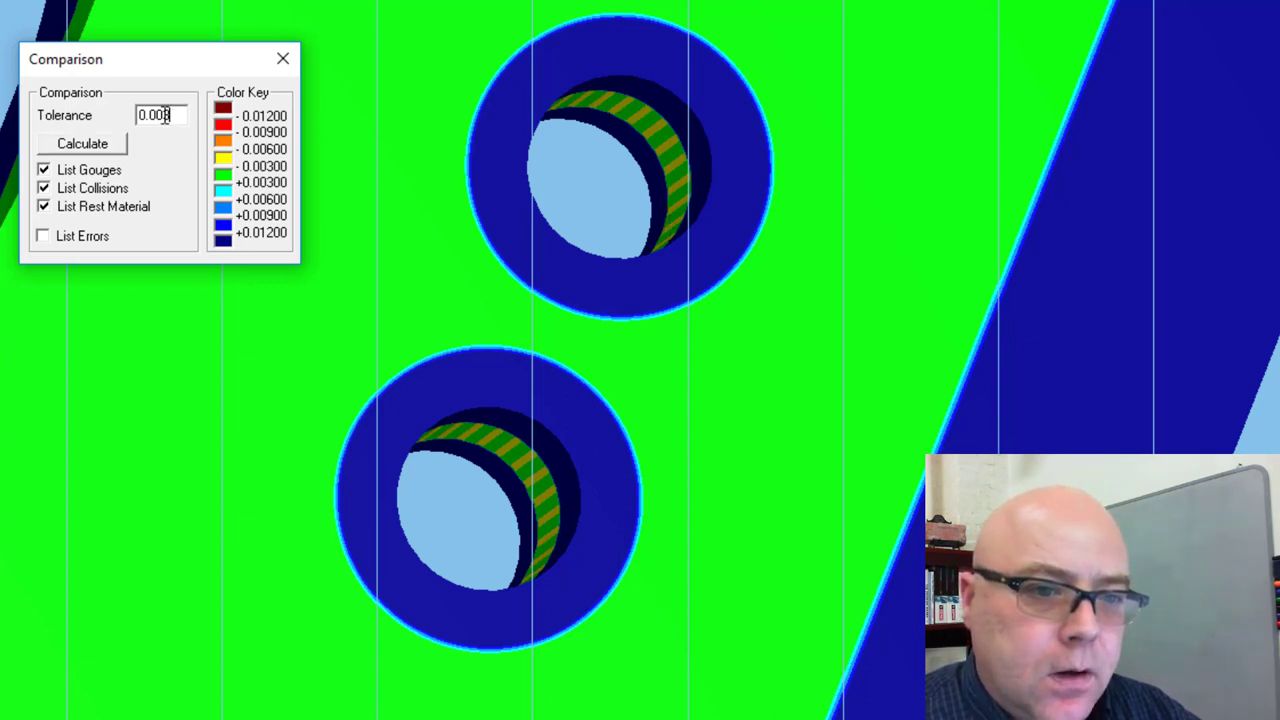
pyautogui.press('BackSpace')
pyautogui.write('4')
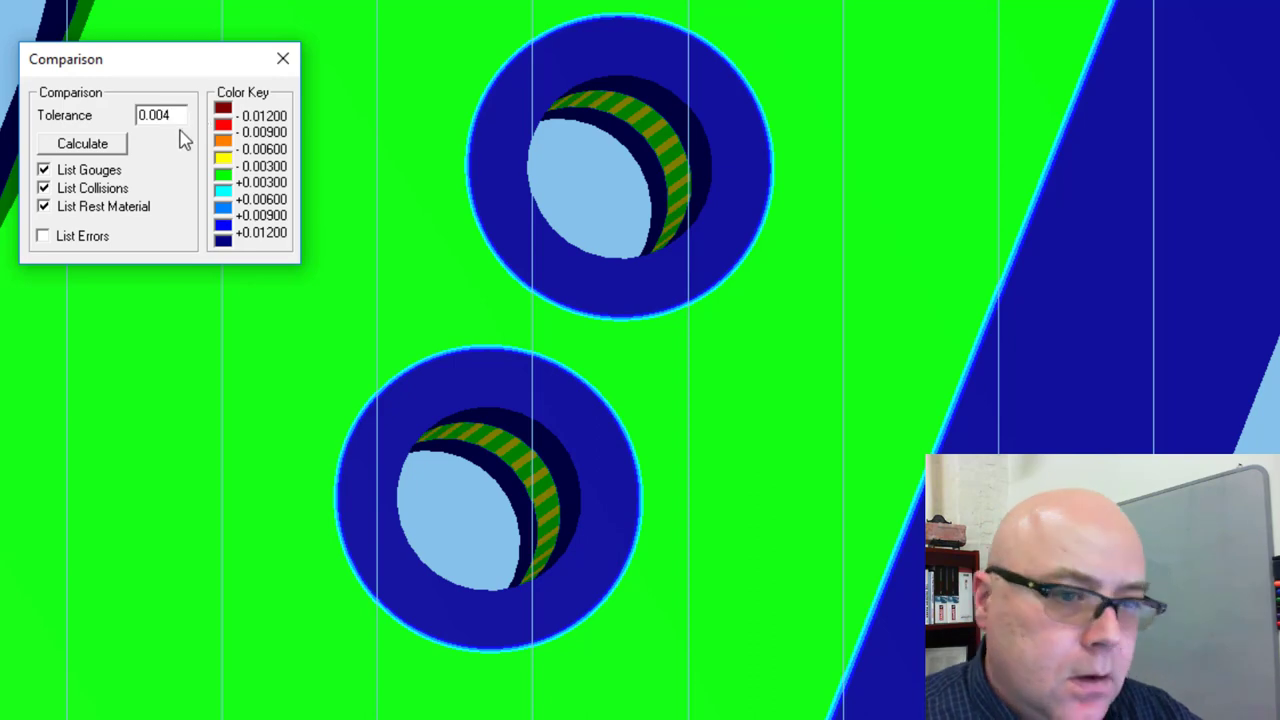
pyautogui.click(84, 144)
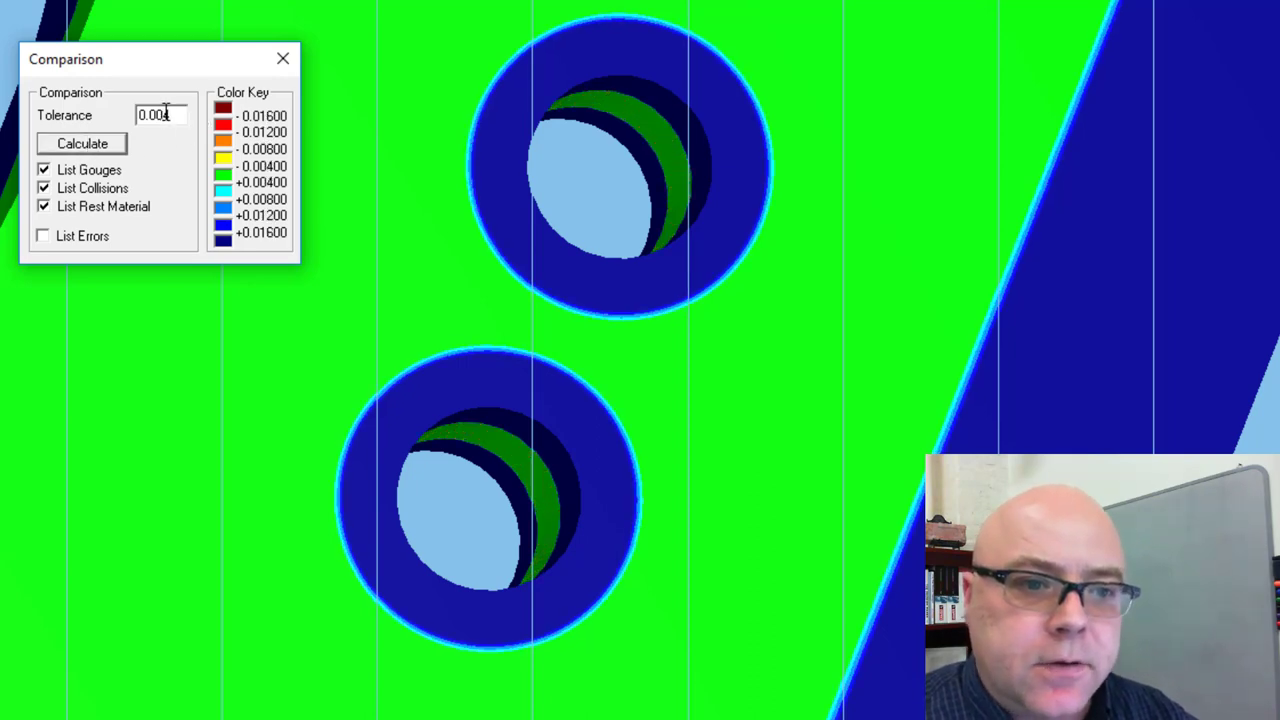
# - Set the comparison tolerance back to 0.003 and recalculate the stock comparison
pyautogui.press('BackSpace')
pyautogui.write('3')
pyautogui.click(105, 145)
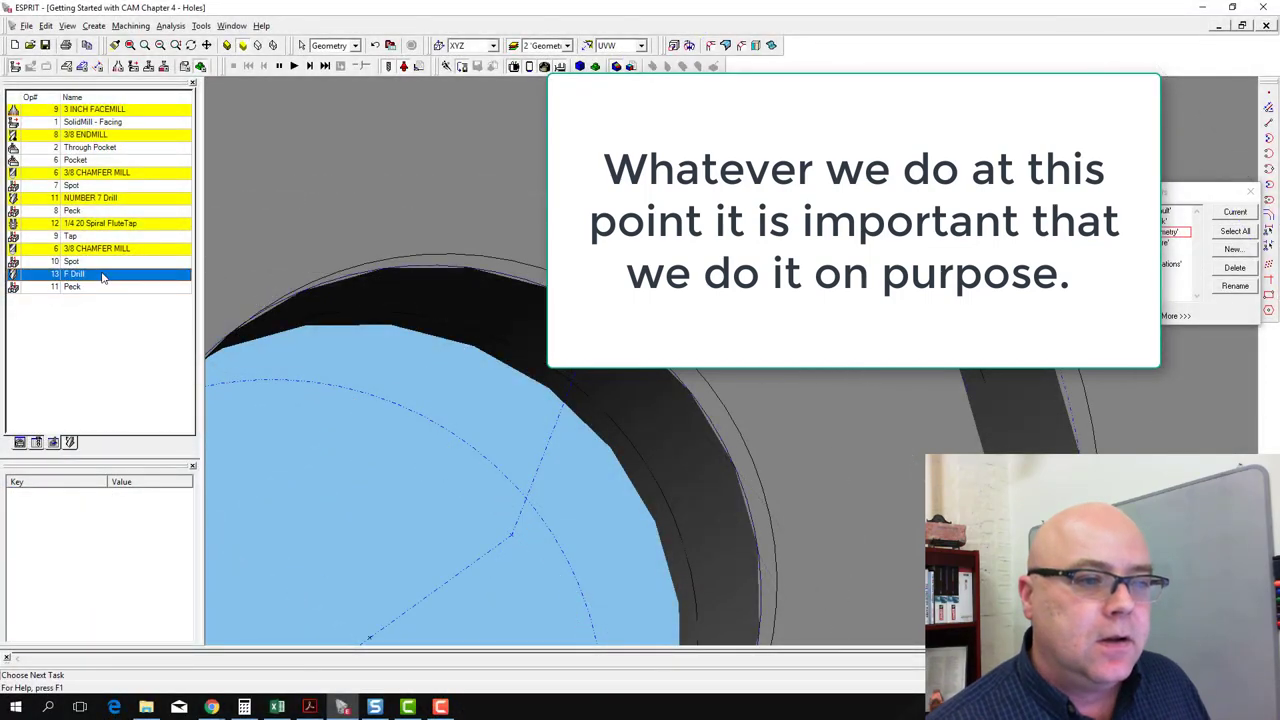
# - Edit the F Drill tool used by the Peck operation, setting its cutter diameter to 0.25, and accept the change
pyautogui.doubleClick(103, 277)
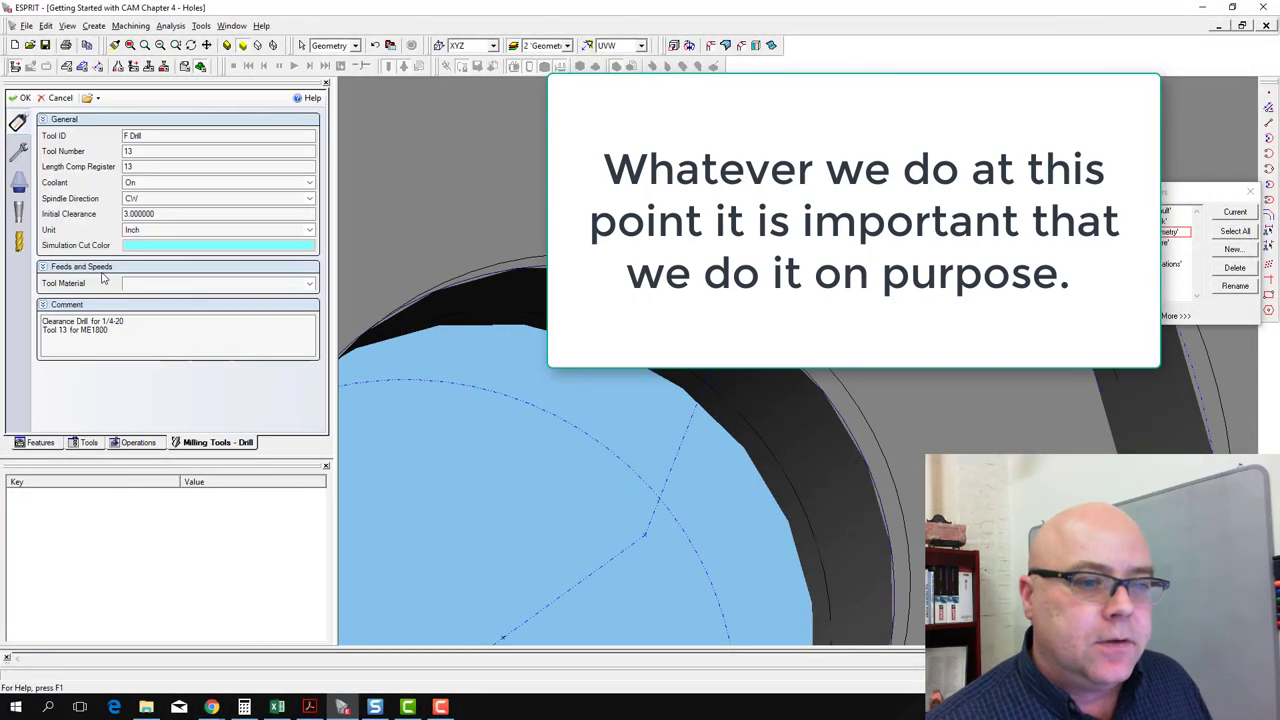
pyautogui.click(18, 242)
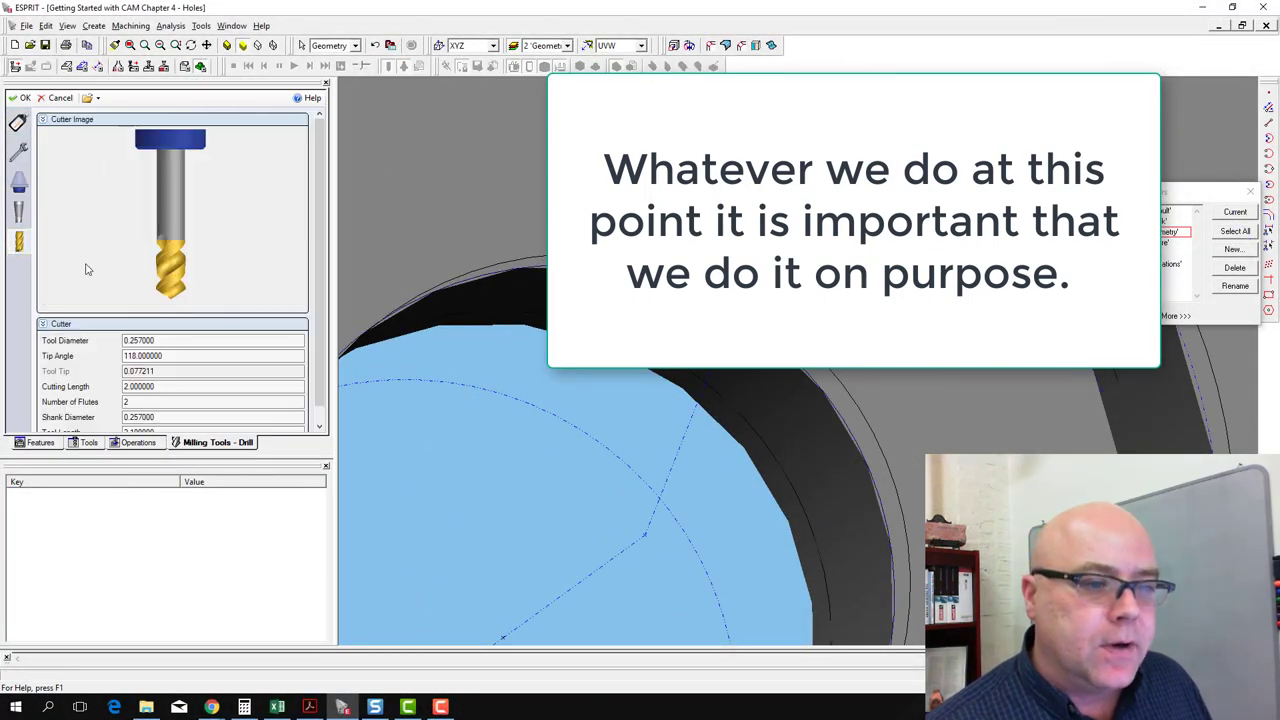
pyautogui.click(136, 340)
pyautogui.doubleClick(136, 340)
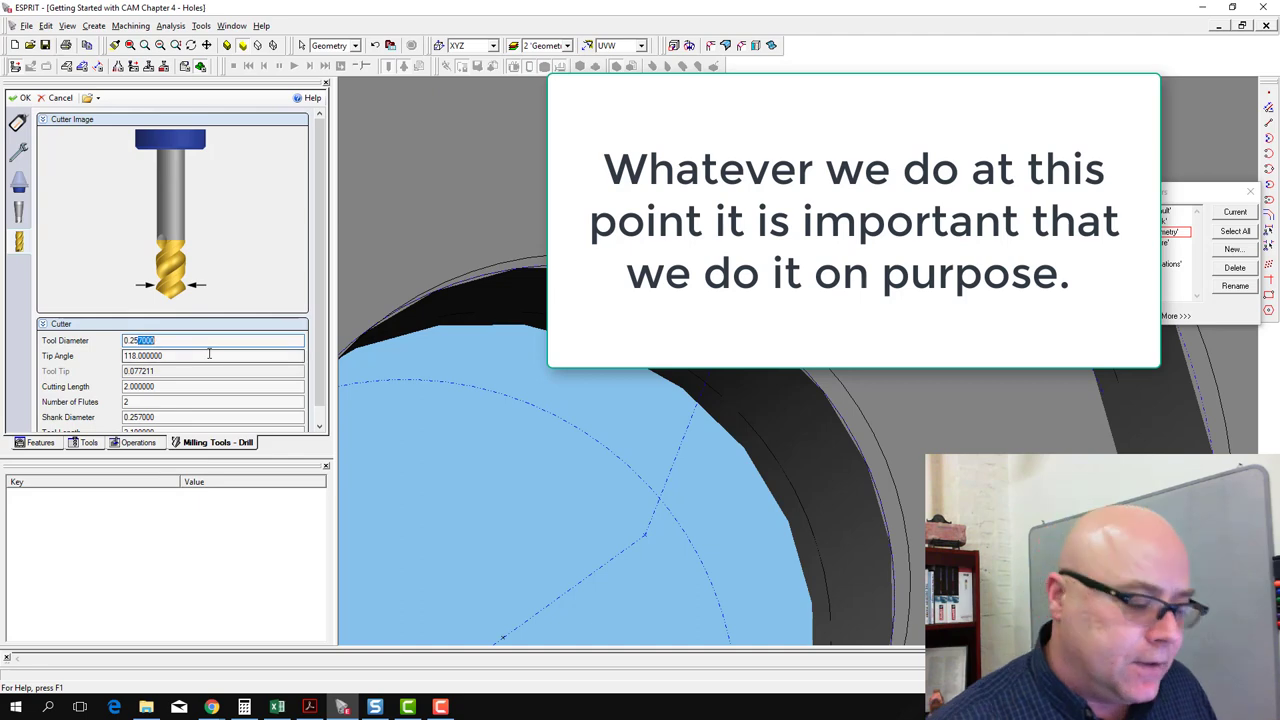
pyautogui.write('0.25')
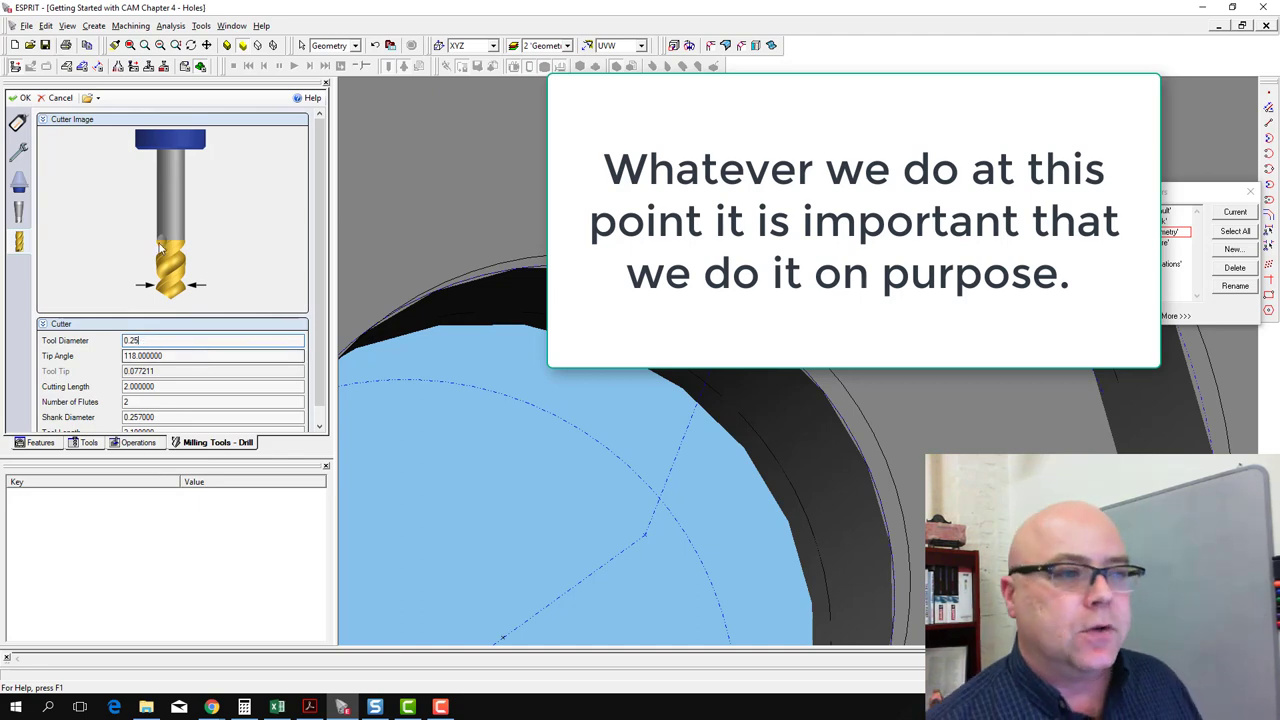
pyautogui.press('Return')
pyautogui.click(25, 98)
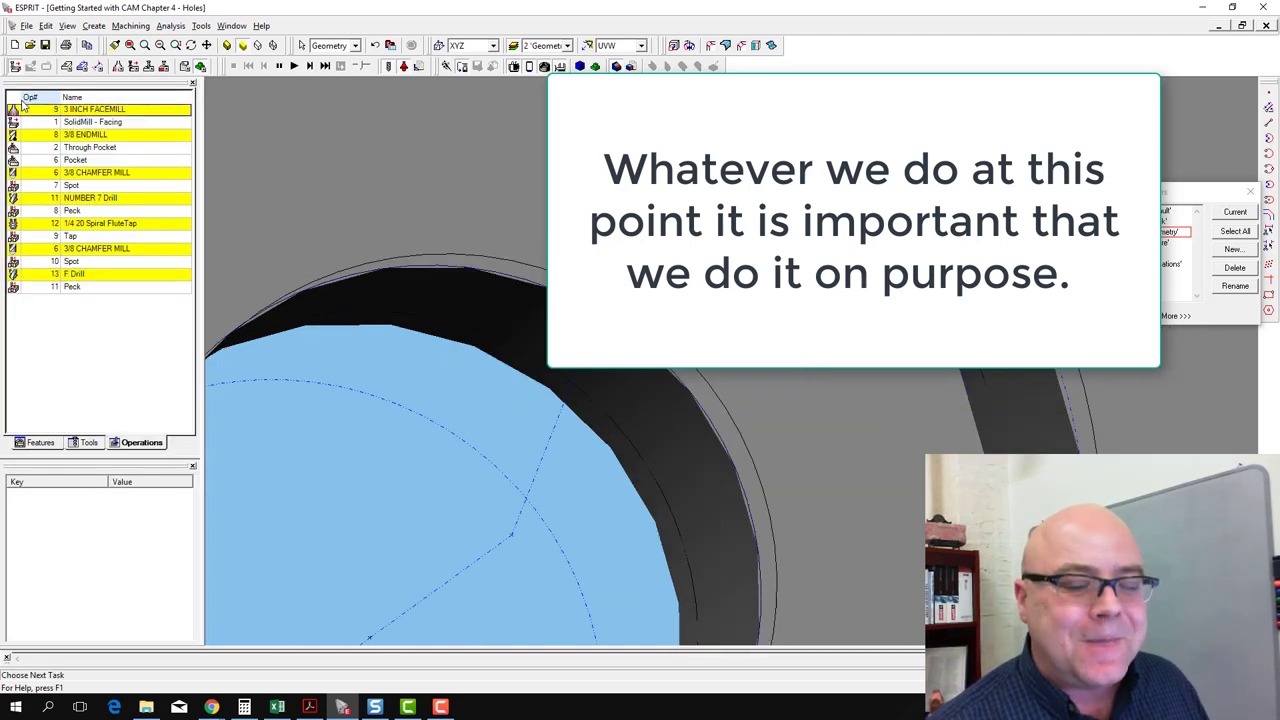